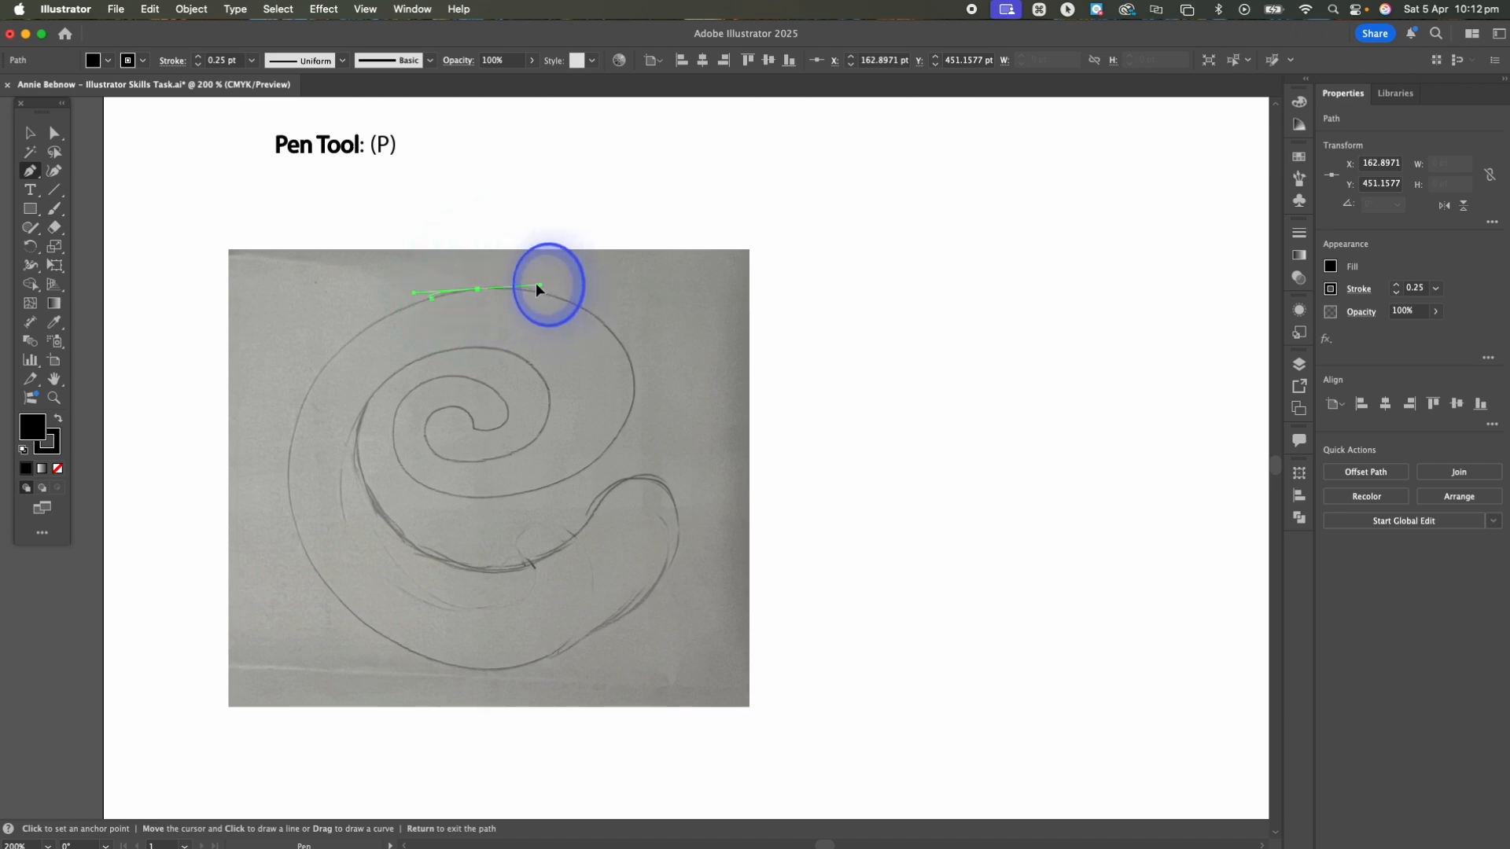
left_click_drag(510, 288, 510, 288)
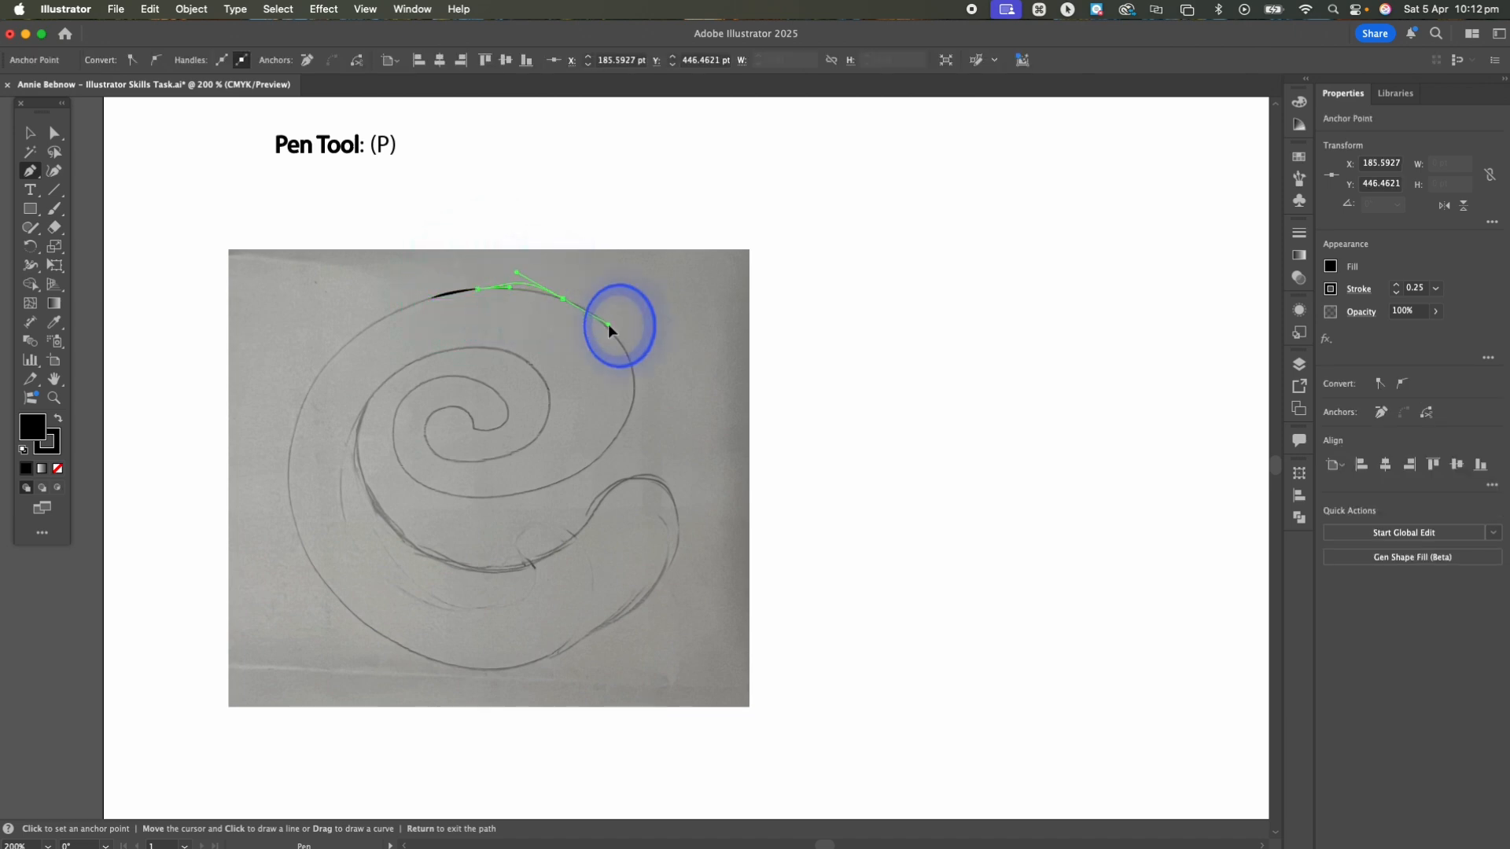
left_click_drag(595, 315, 583, 312)
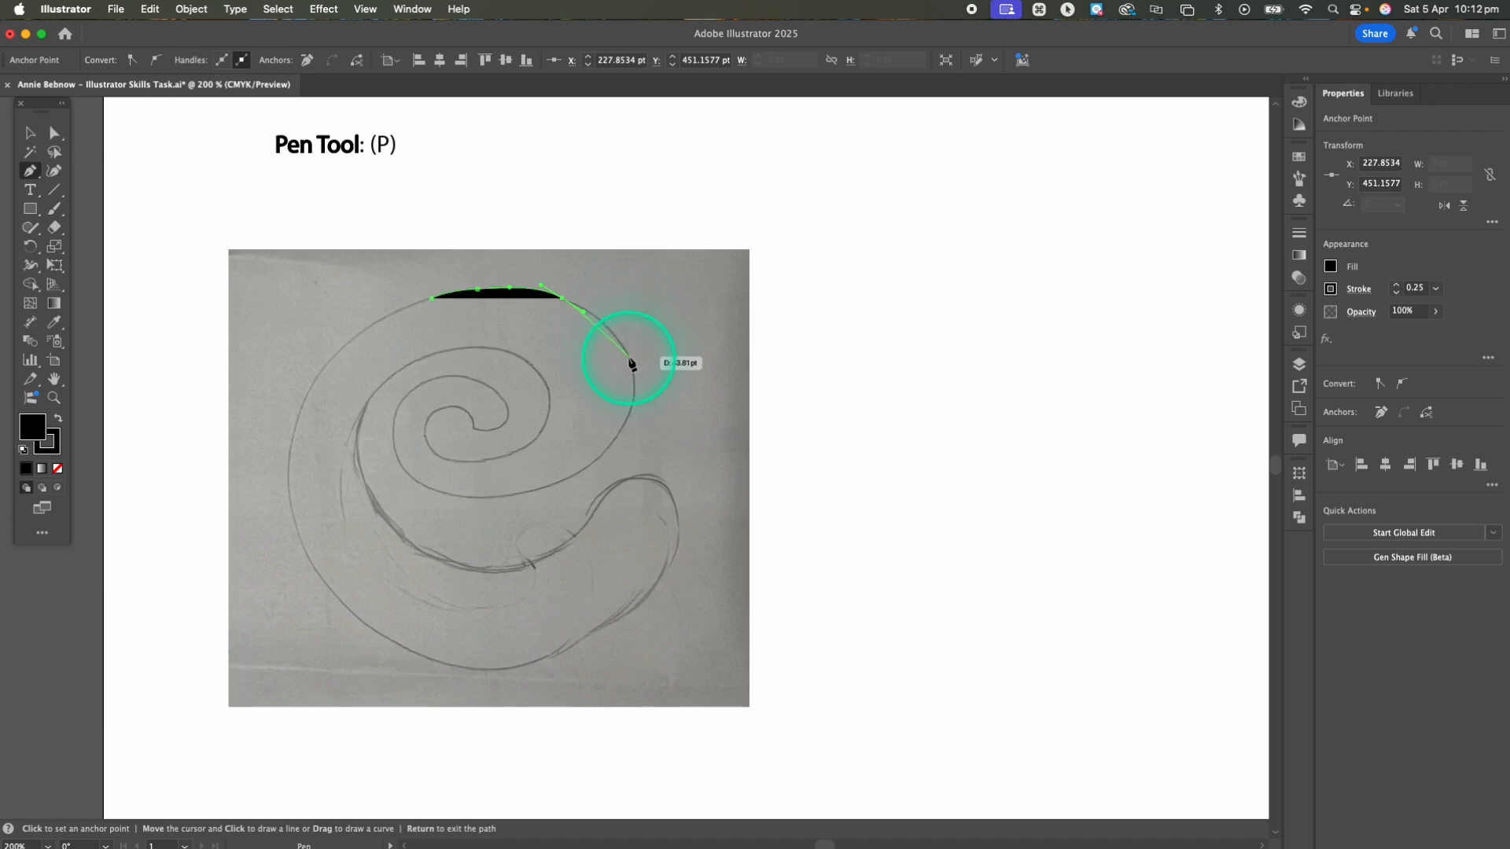
left_click_drag(633, 382, 633, 391)
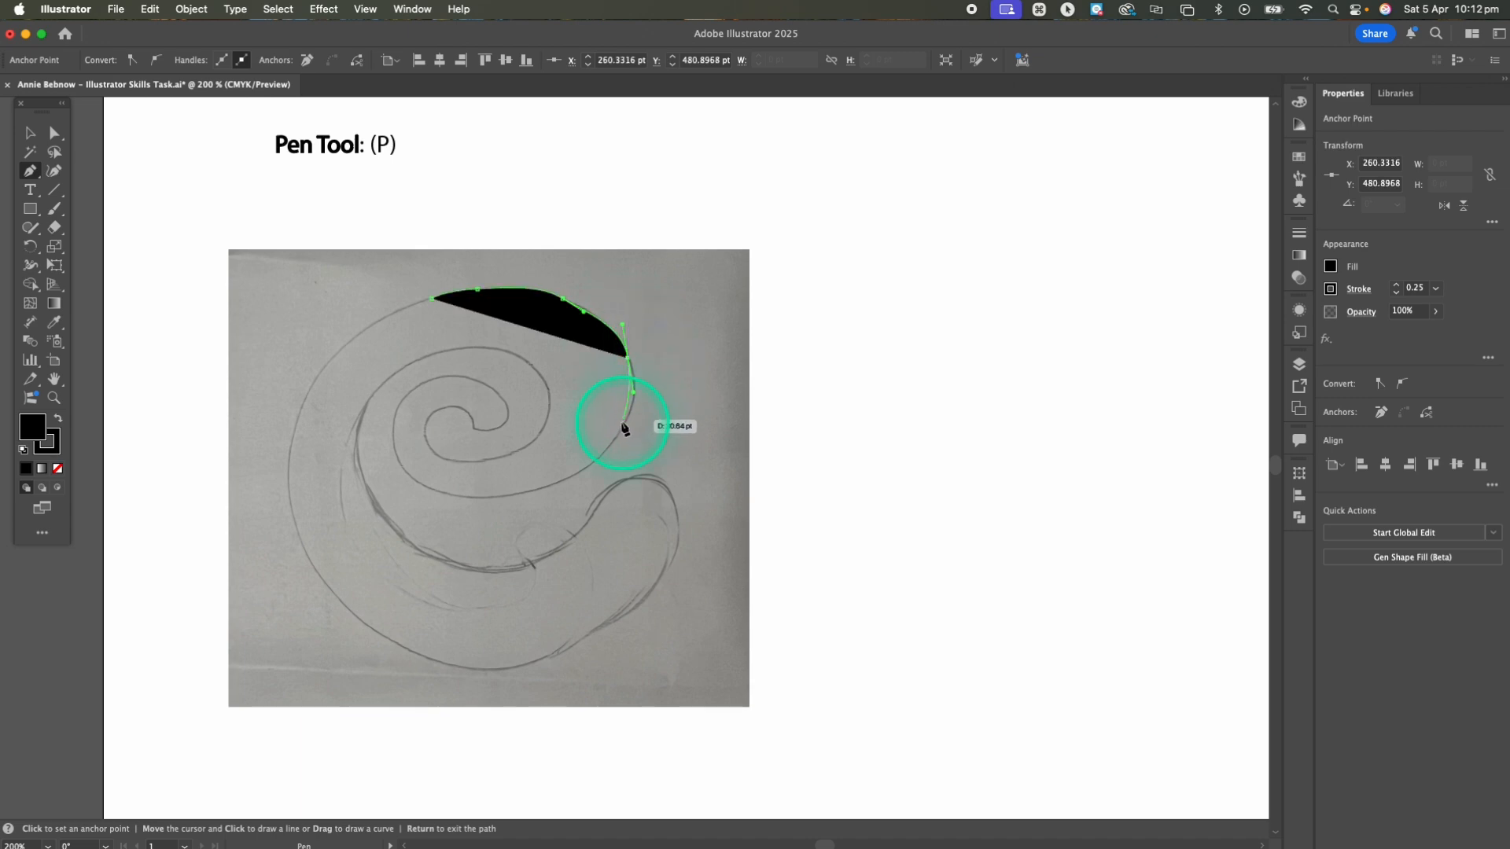
left_click_drag(610, 471, 379, 456)
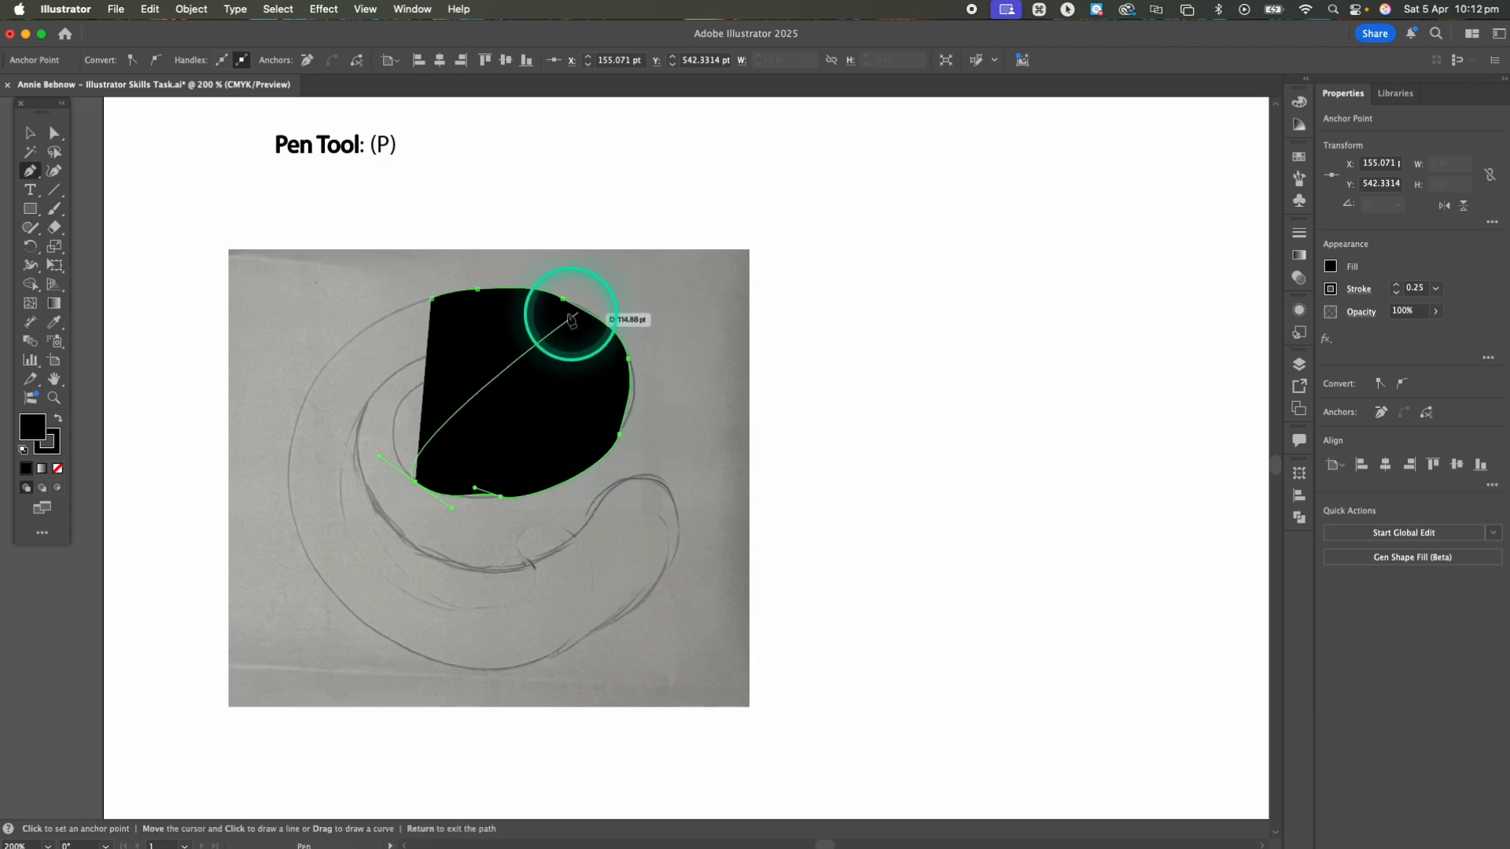
left_click(432, 300)
key("super+z")
key("super+z")
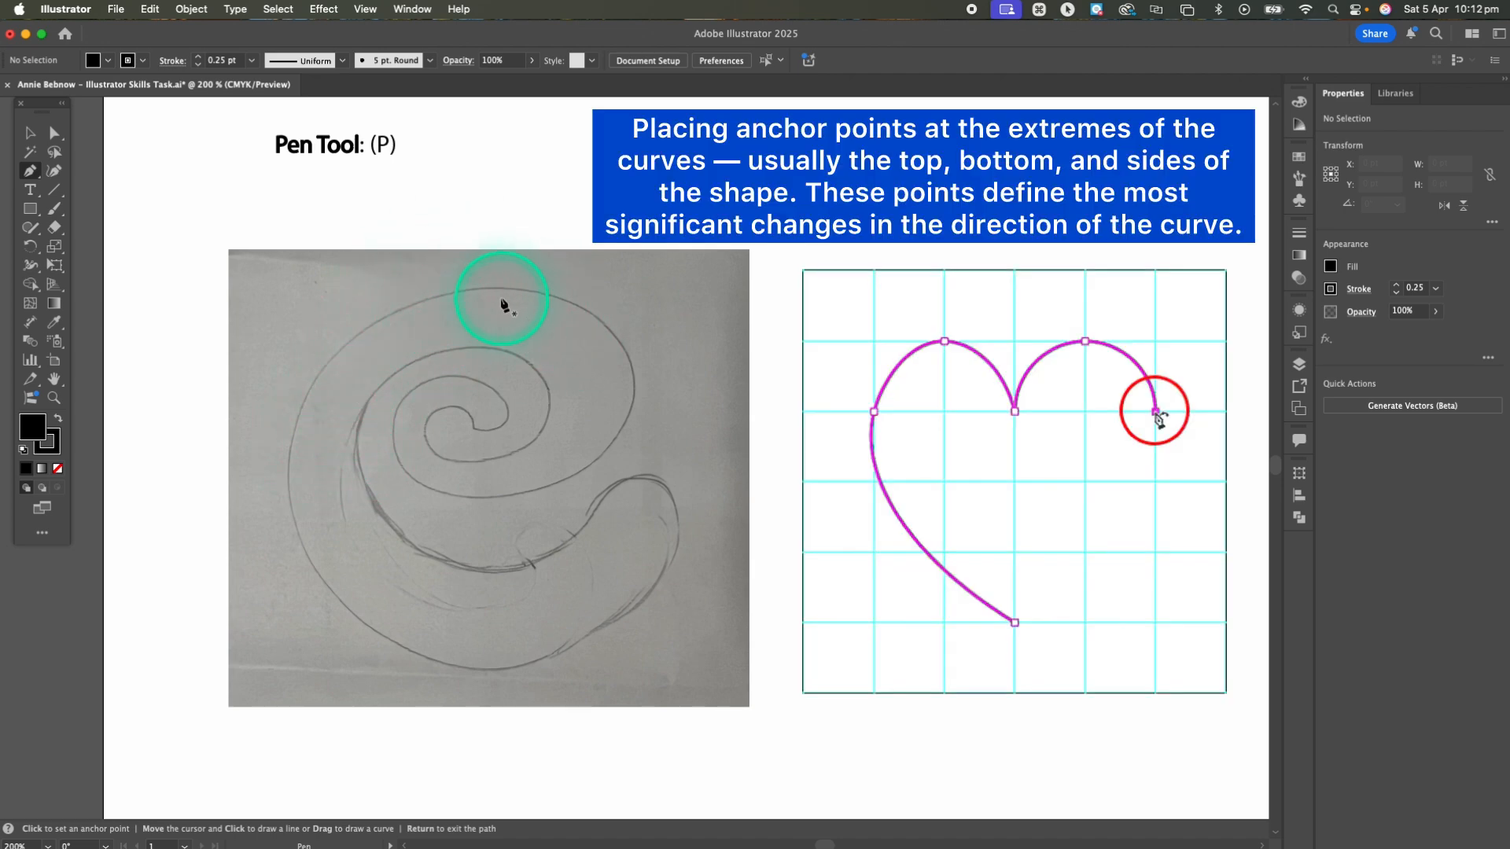
With the Pen tool, place corner anchor points at the outer spiral's extremes, from its left edge over the top and around underneath
left_click(295, 417)
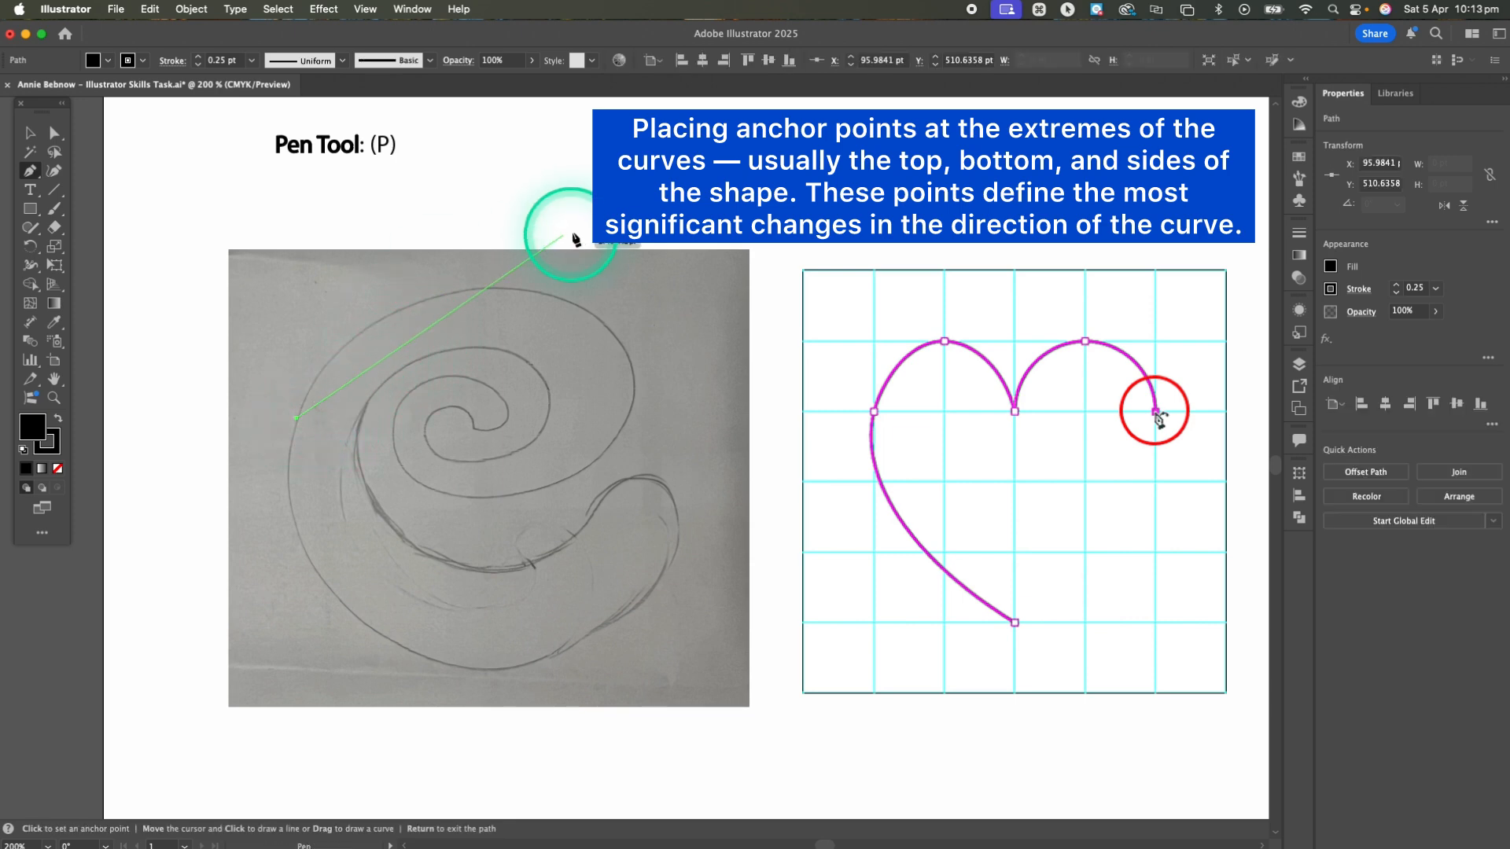
left_click(483, 291)
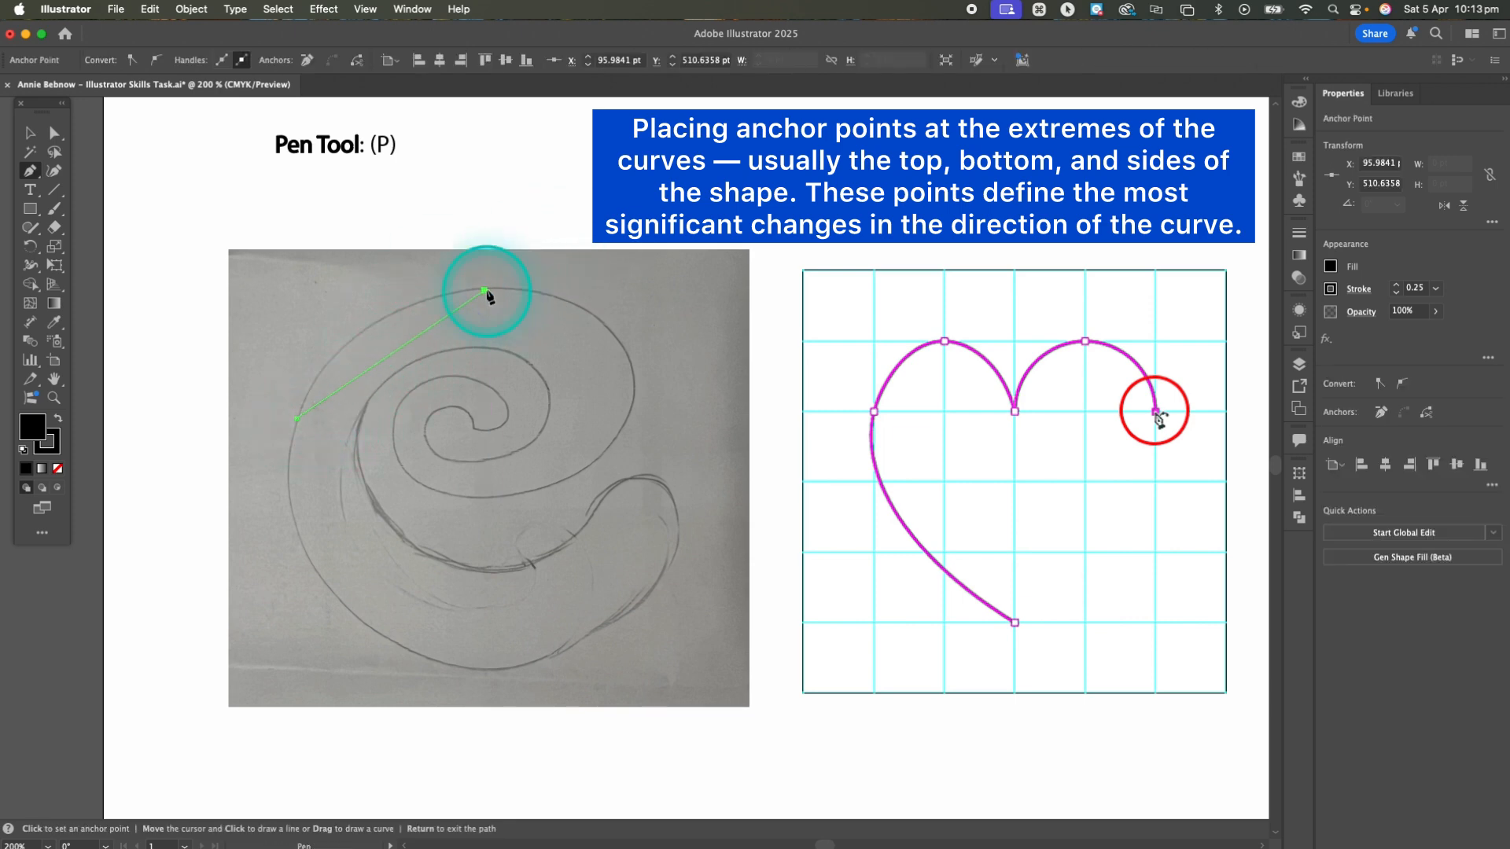
left_click(631, 386)
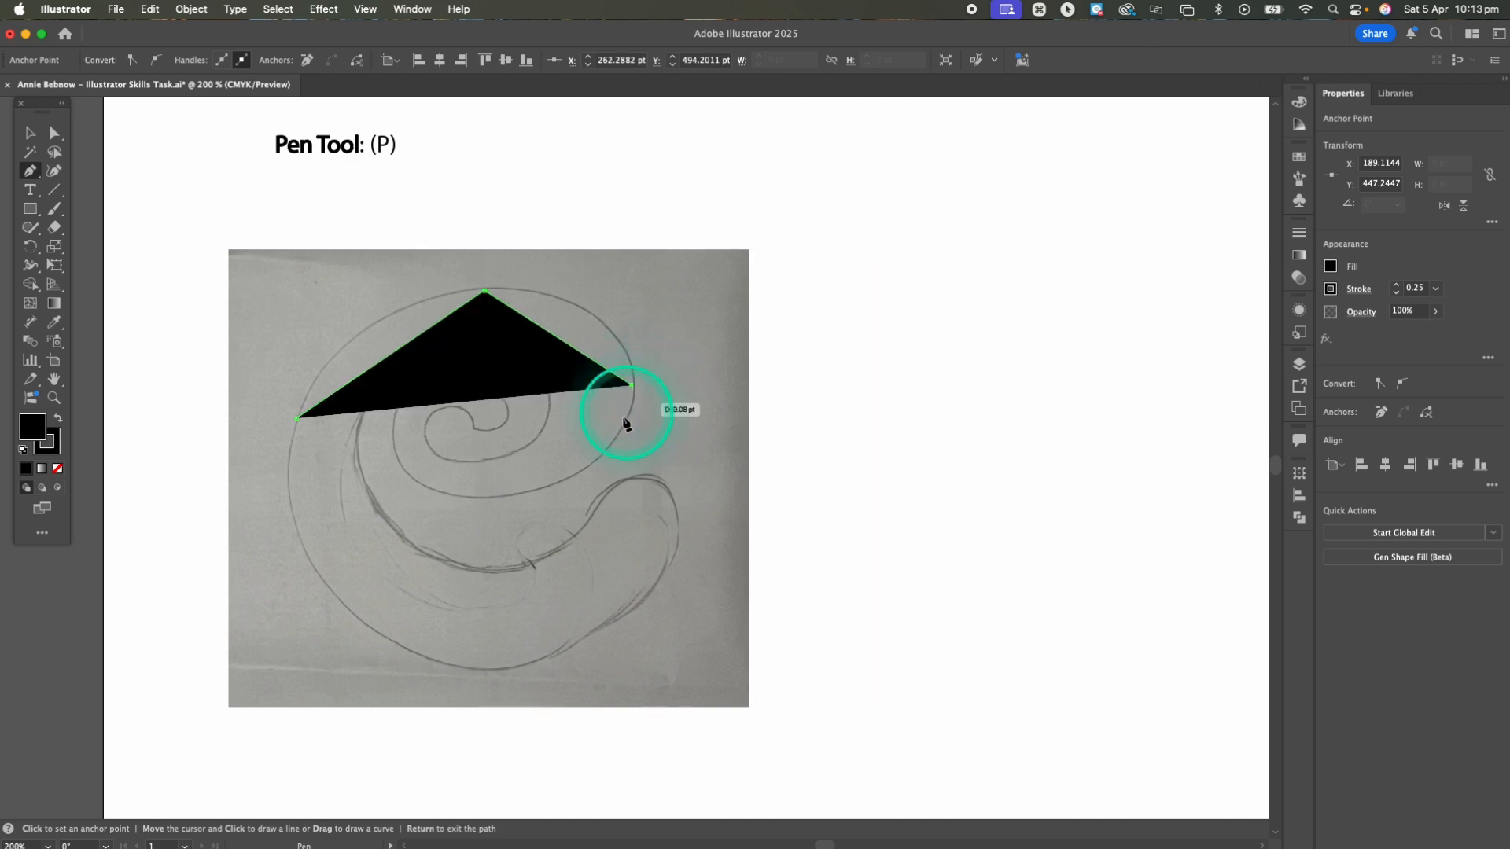
left_click(490, 496)
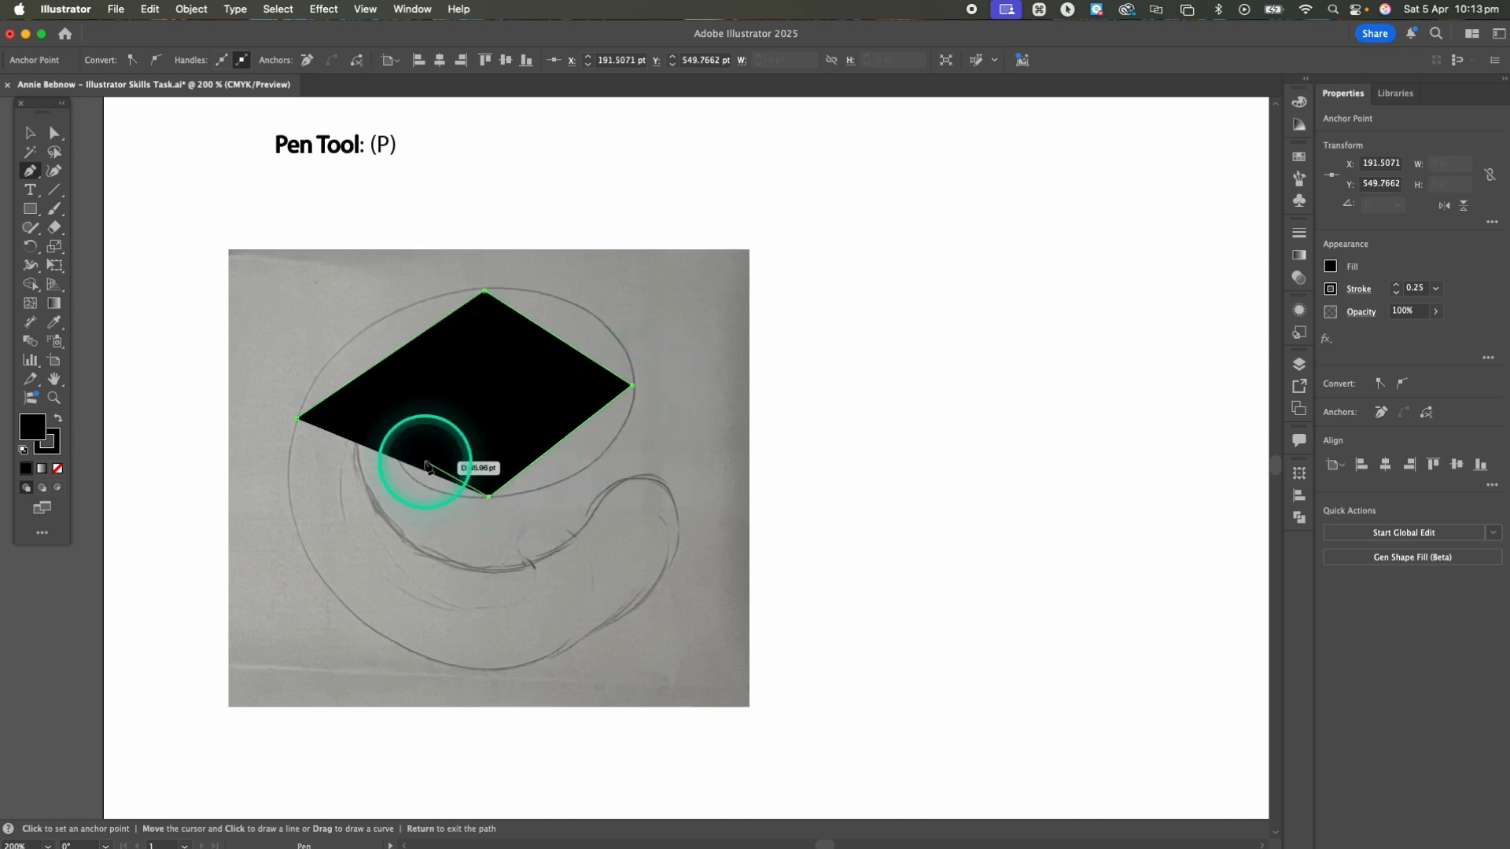
left_click(395, 454)
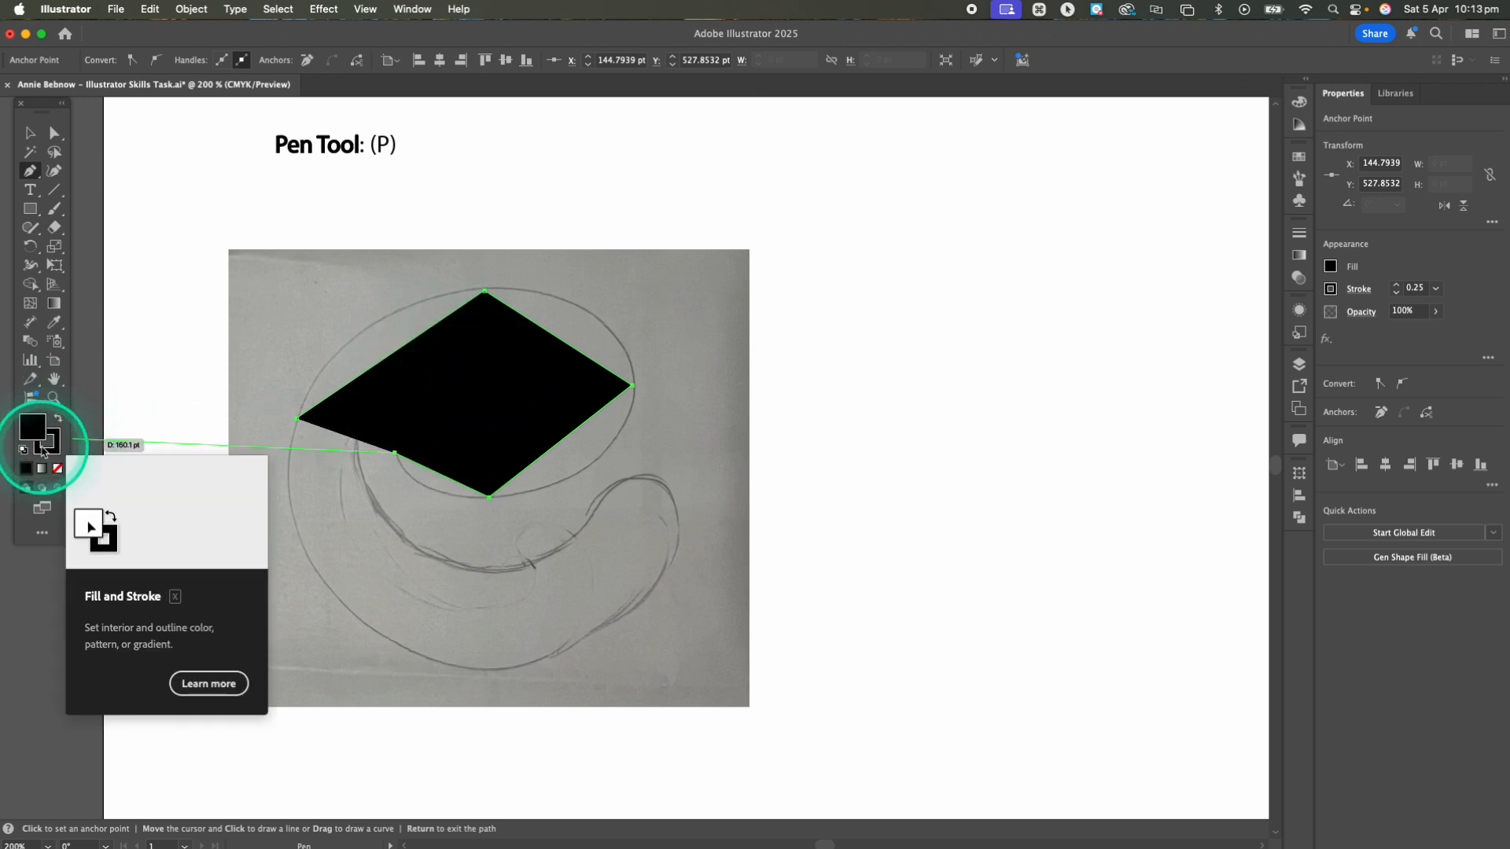
Remove the path's fill and continue placing corner points through the inner spiral and around the tail, closing the outline
left_click(58, 469)
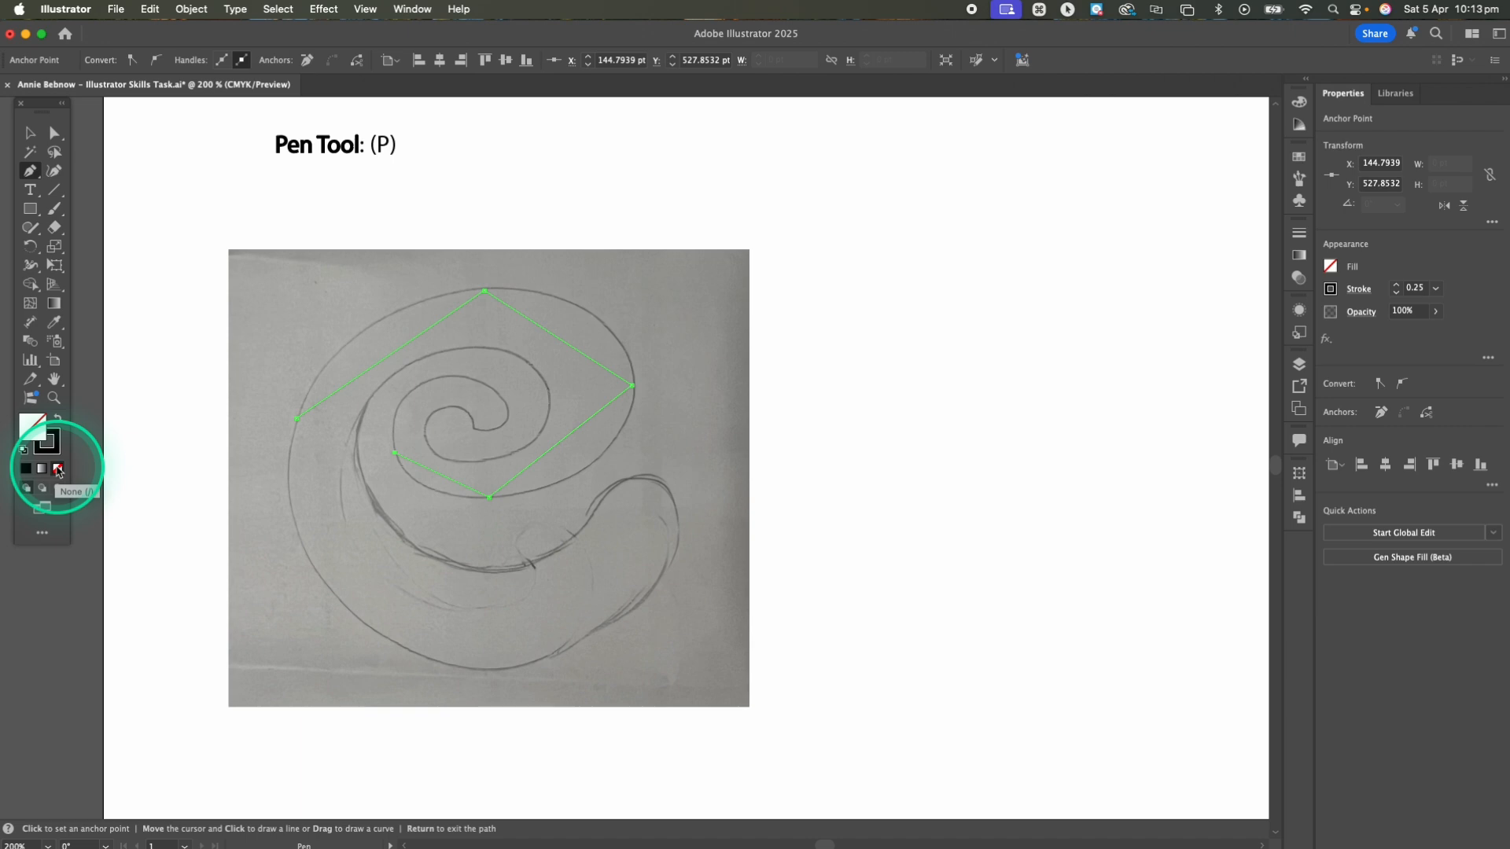
left_click(429, 381)
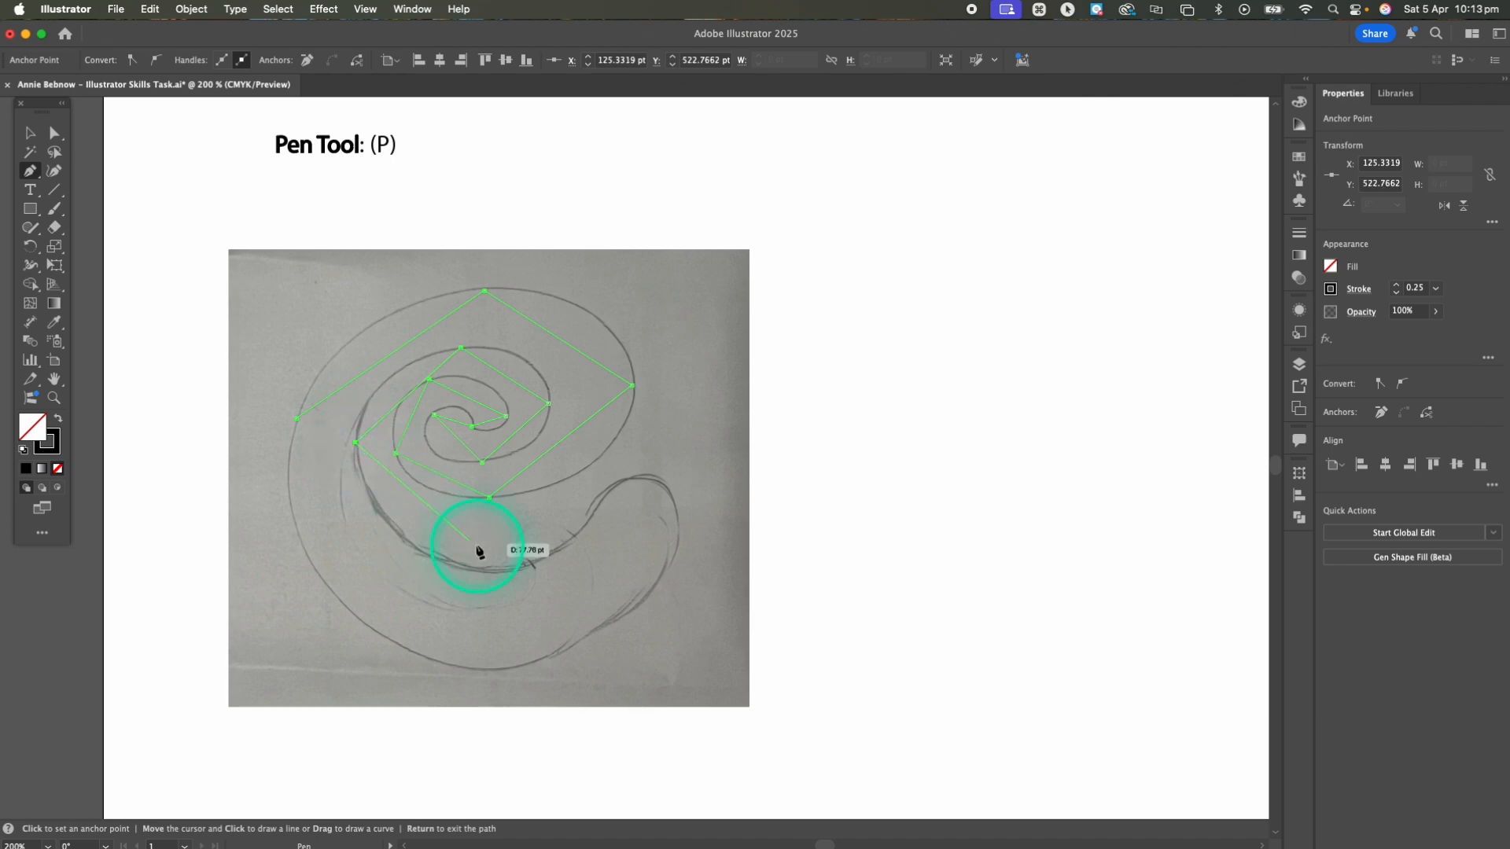
left_click(489, 570)
left_click(584, 528)
left_click(643, 600)
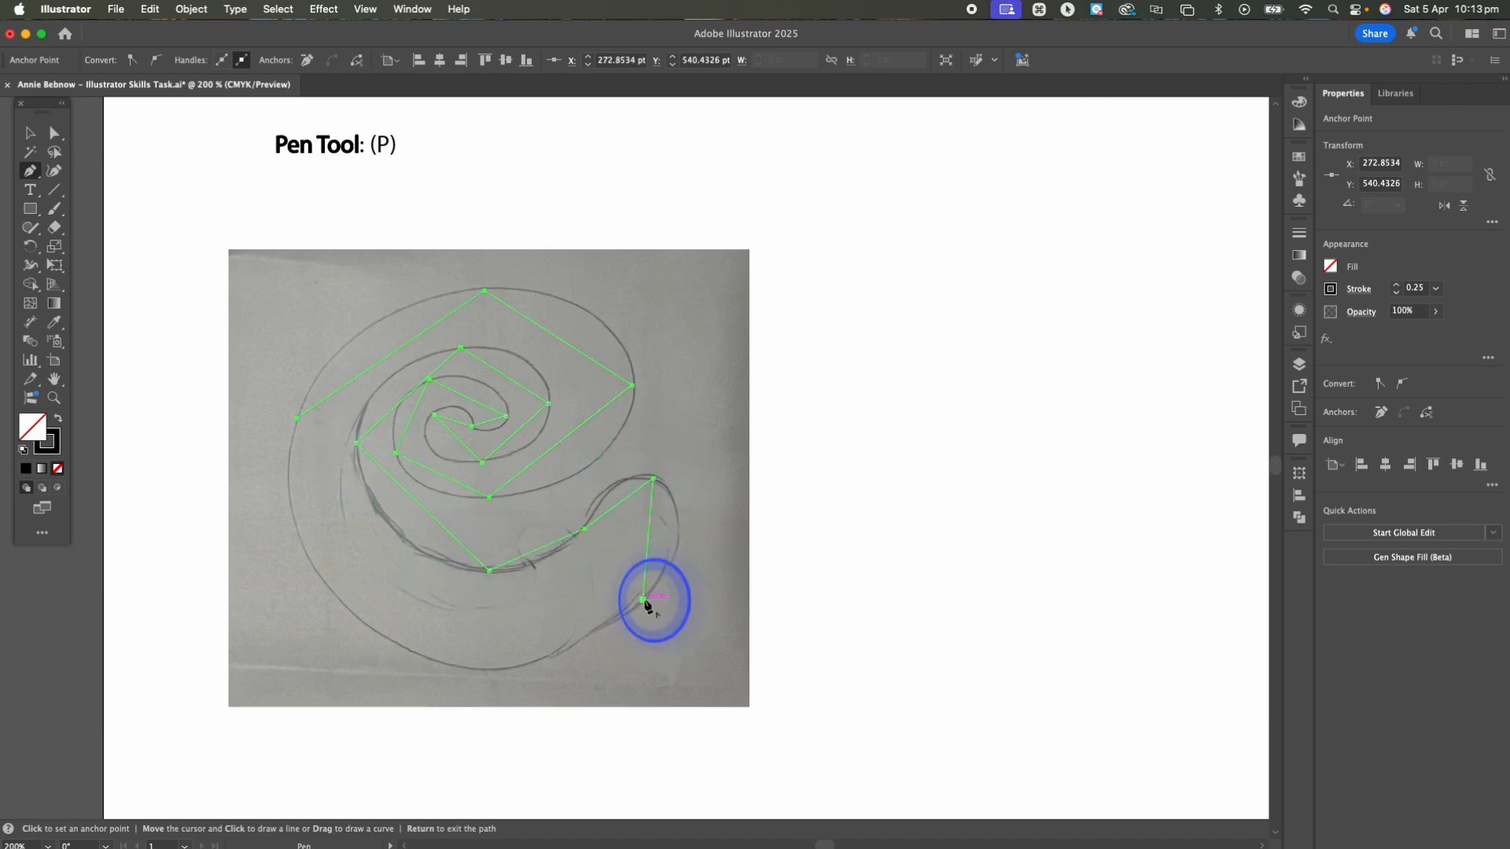
left_click(411, 651)
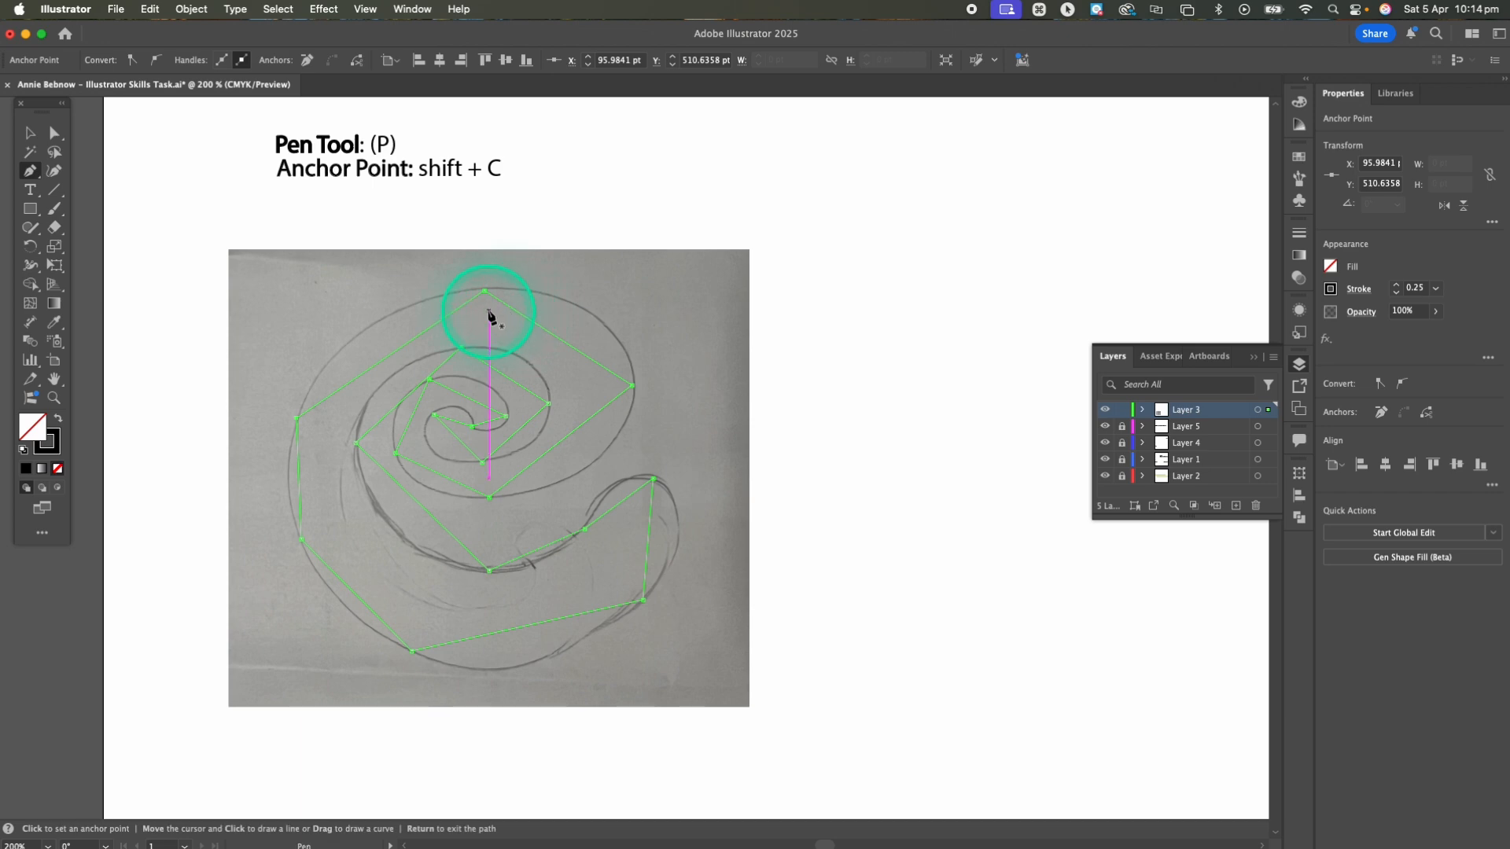
With the Anchor Point tool, pull curve handles from the outline's topmost point so its adjoining segments follow the sketch
key("shift+c")
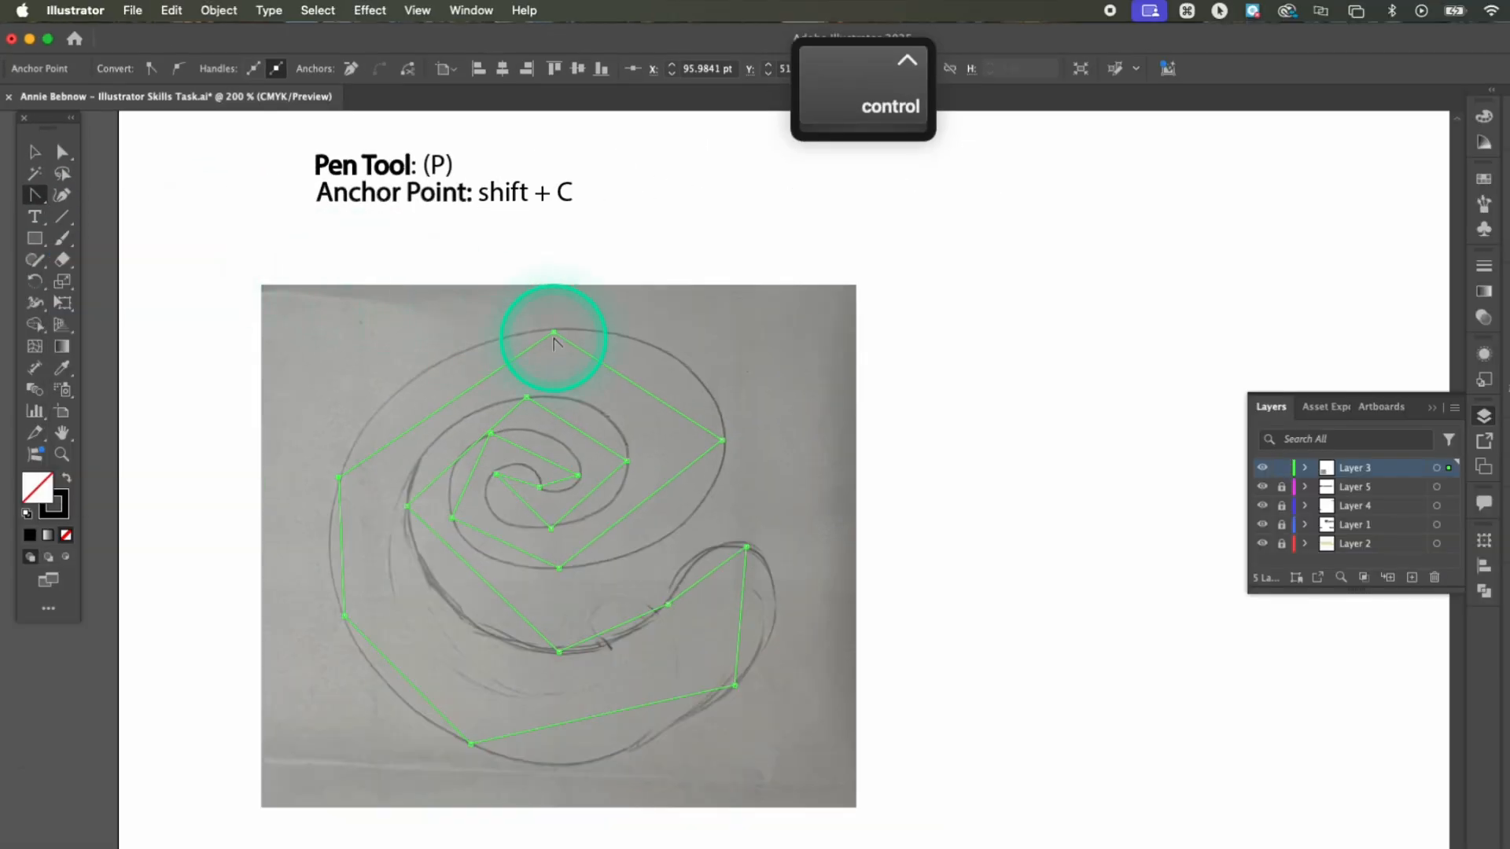
left_click_drag(556, 335, 725, 325)
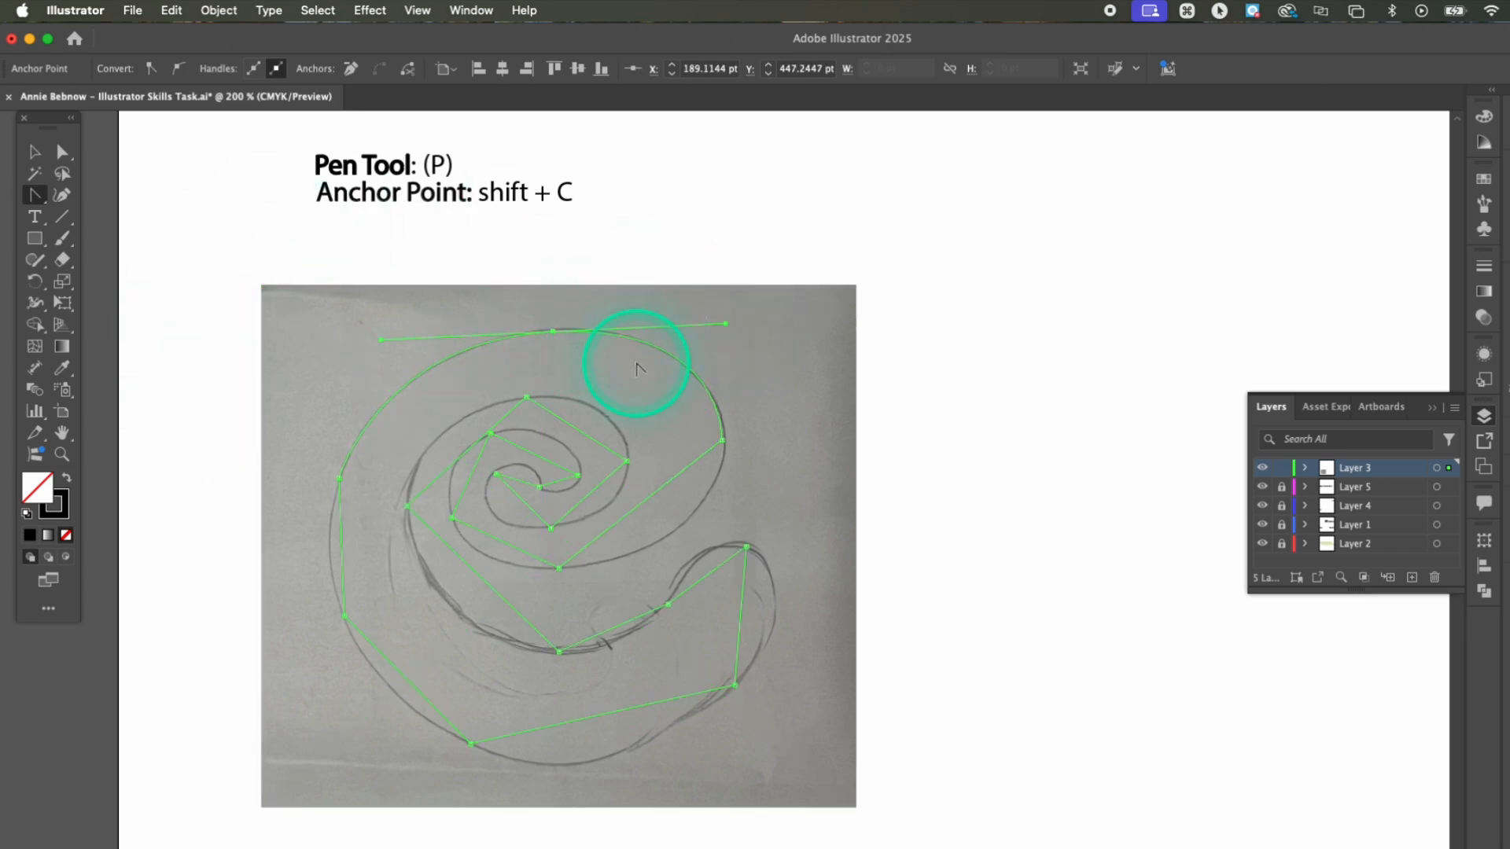
key("cmd+z")
left_click_drag(643, 391, 678, 366)
left_click_drag(532, 357, 459, 357)
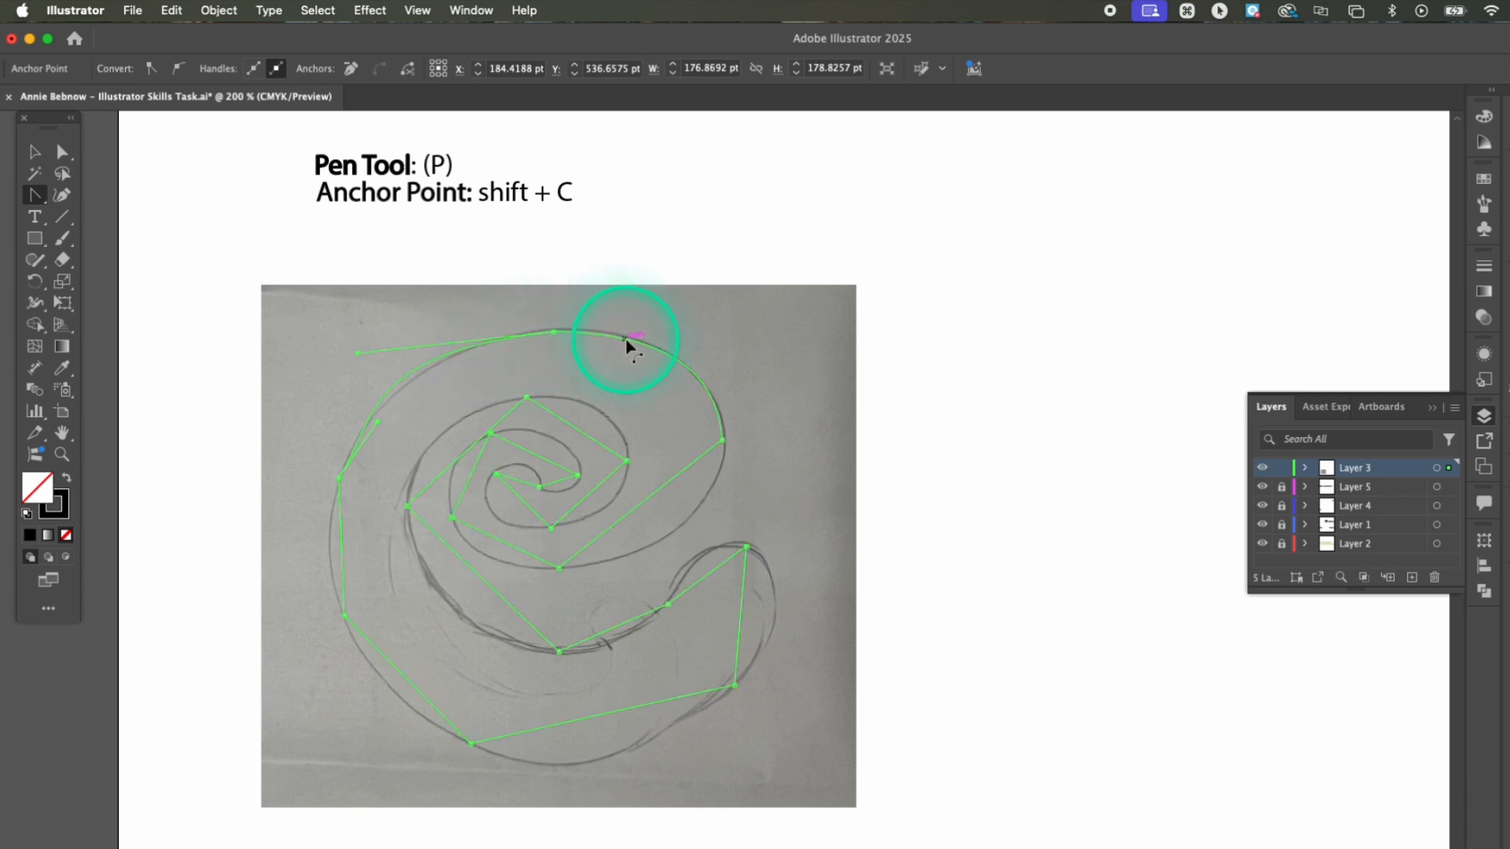
key("super+z")
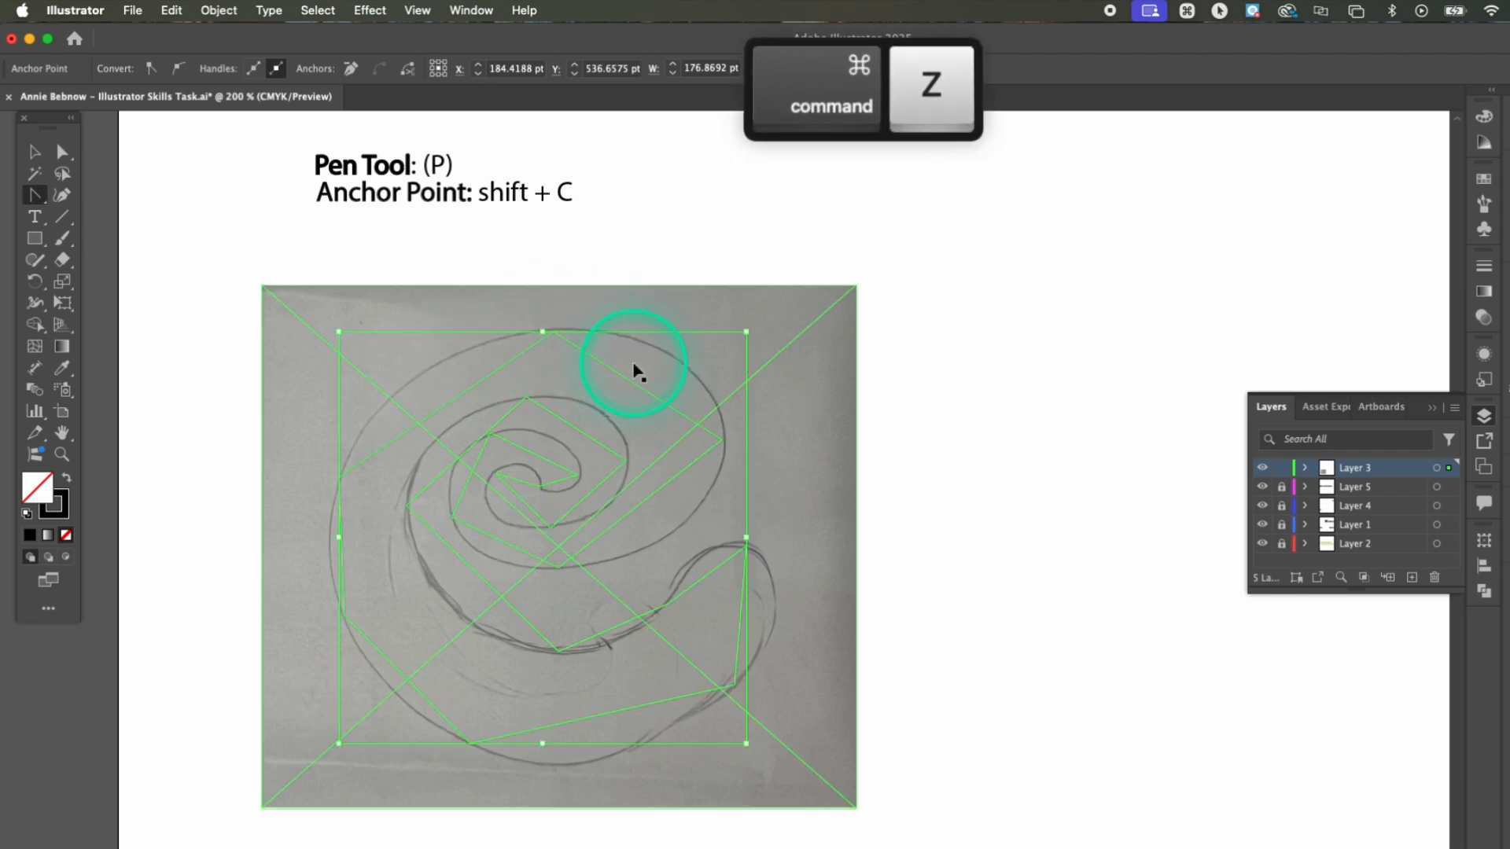
left_click_drag(553, 333, 724, 314)
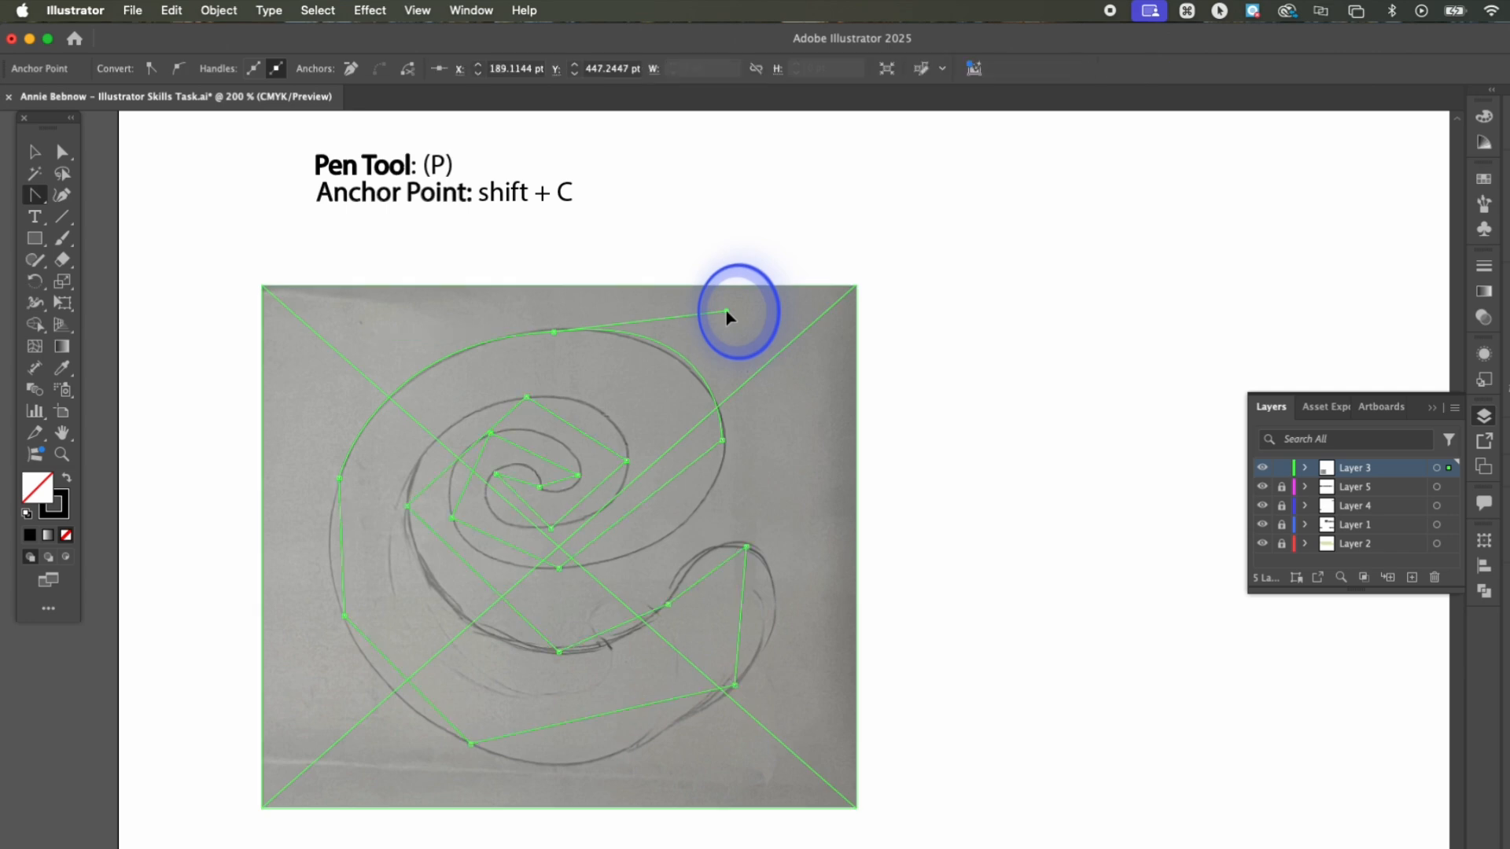
key("super")
key("super+z")
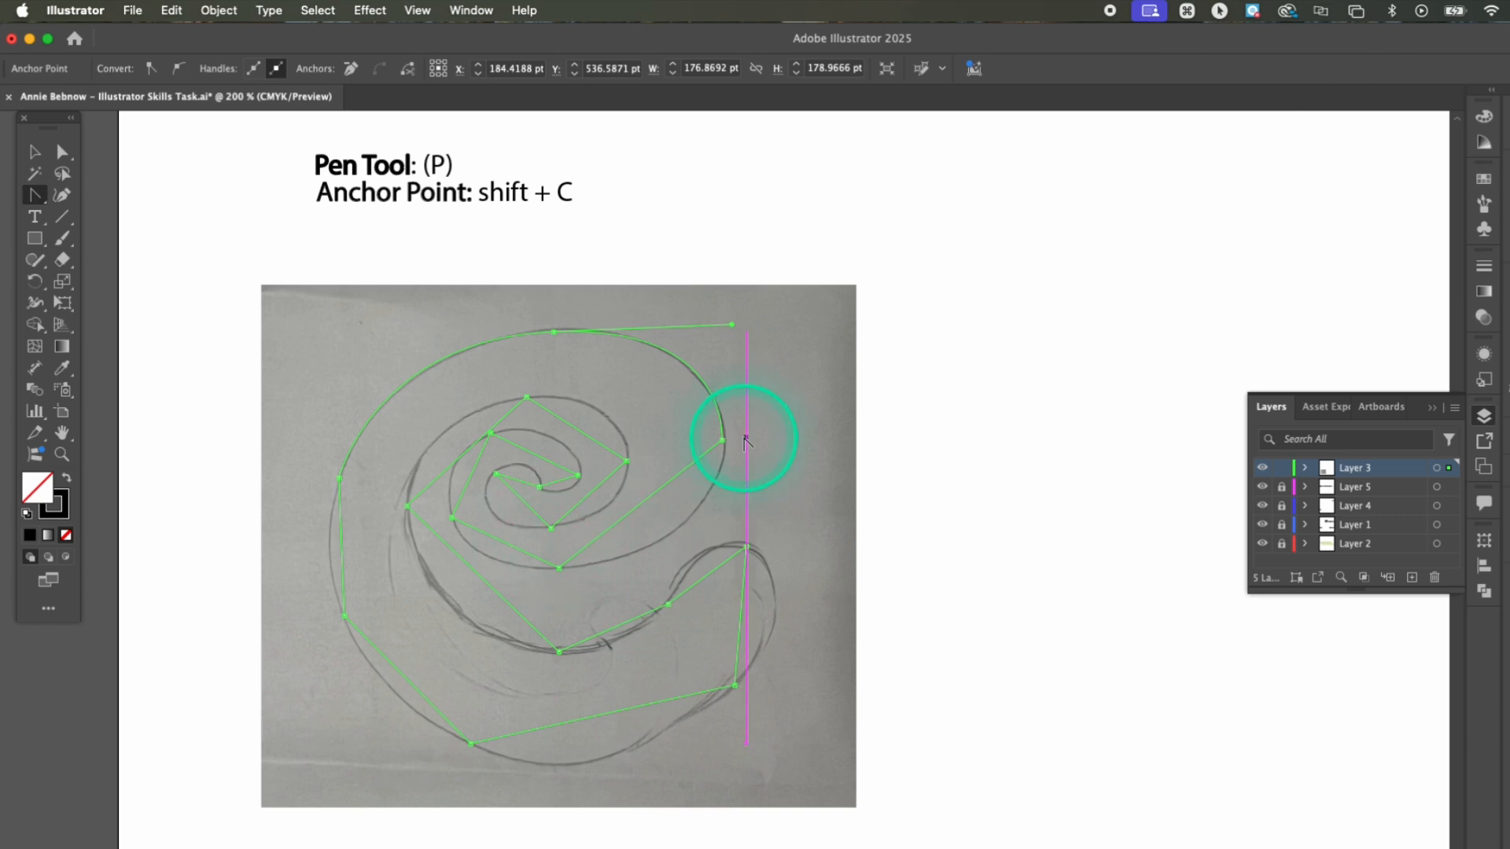
Convert the corner points from the outer right side through the inner spiral into smooth curves matching the sketch
left_click_drag(722, 441, 724, 446)
left_click_drag(558, 568, 440, 557)
left_click_drag(489, 433, 550, 416)
left_click_drag(578, 475, 567, 500)
left_click_drag(540, 488, 457, 493)
left_click_drag(551, 528, 599, 519)
left_click_drag(627, 461, 627, 420)
left_click_drag(526, 397, 465, 408)
left_click_drag(407, 507, 394, 585)
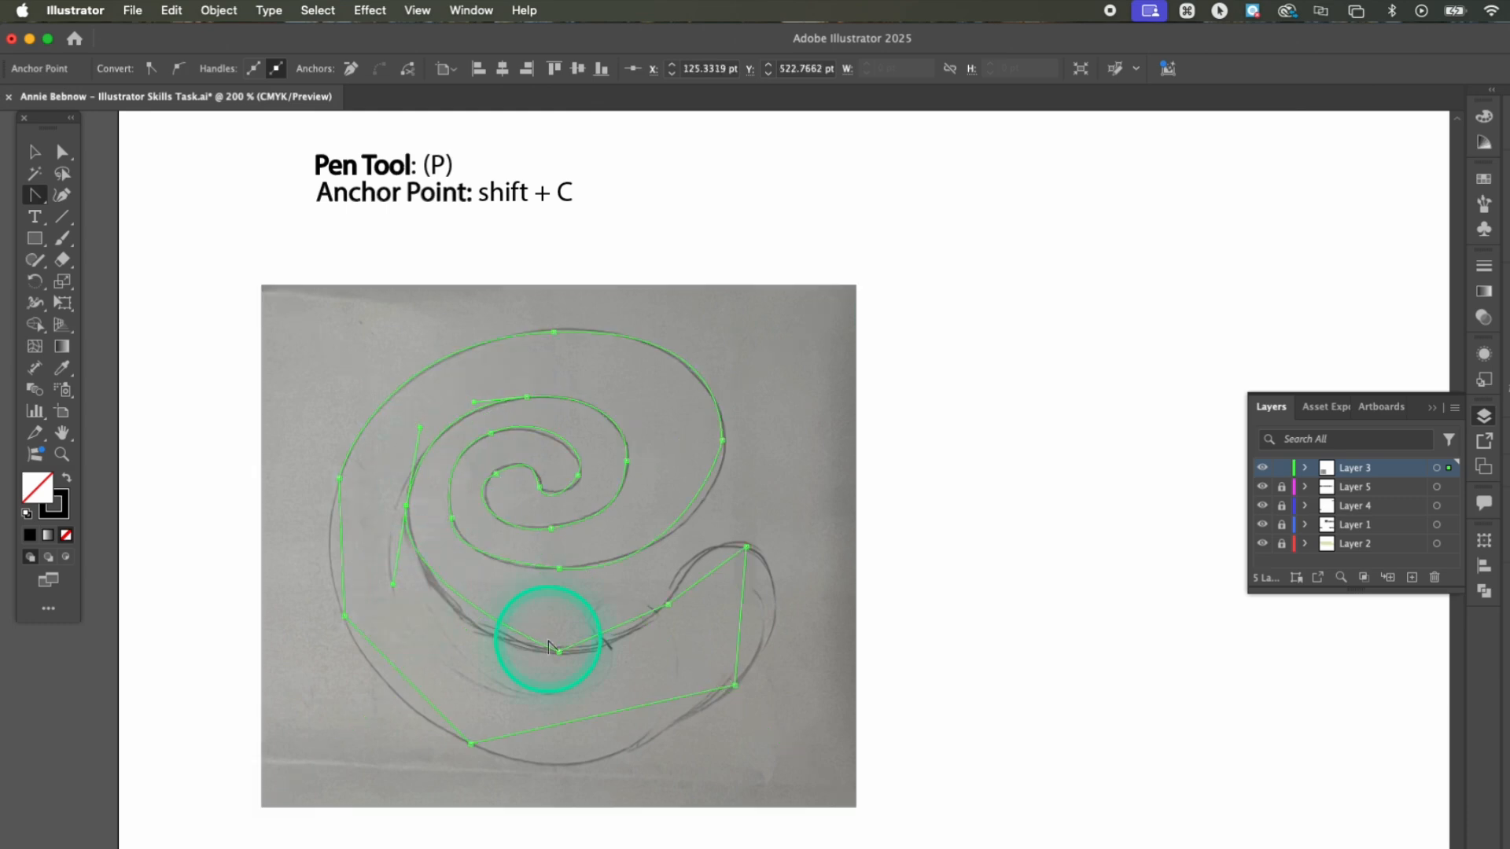
Pull curve handles from the remaining points along the tail, lower edge and outer left side to match the sketch
left_click_drag(559, 651, 616, 651)
left_click_drag(747, 546, 817, 573)
left_click_drag(735, 685, 714, 728)
left_click_drag(471, 743, 394, 711)
left_click_drag(344, 617, 318, 553)
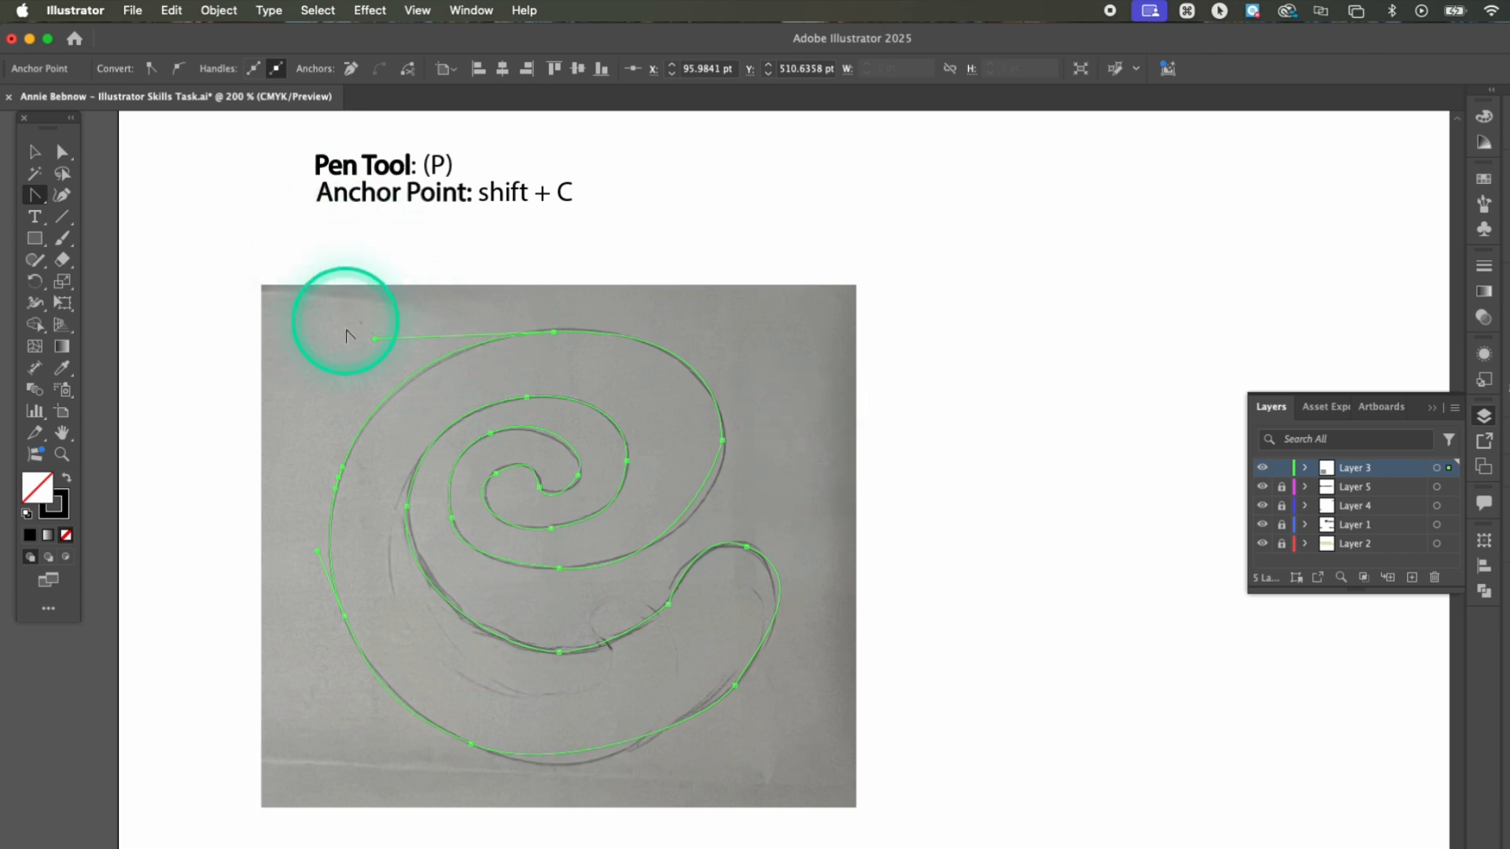
Adjust the outer spiral's right anchor point and lengthen its lower handle with Direct Selection to fit the sketch
left_click(724, 442)
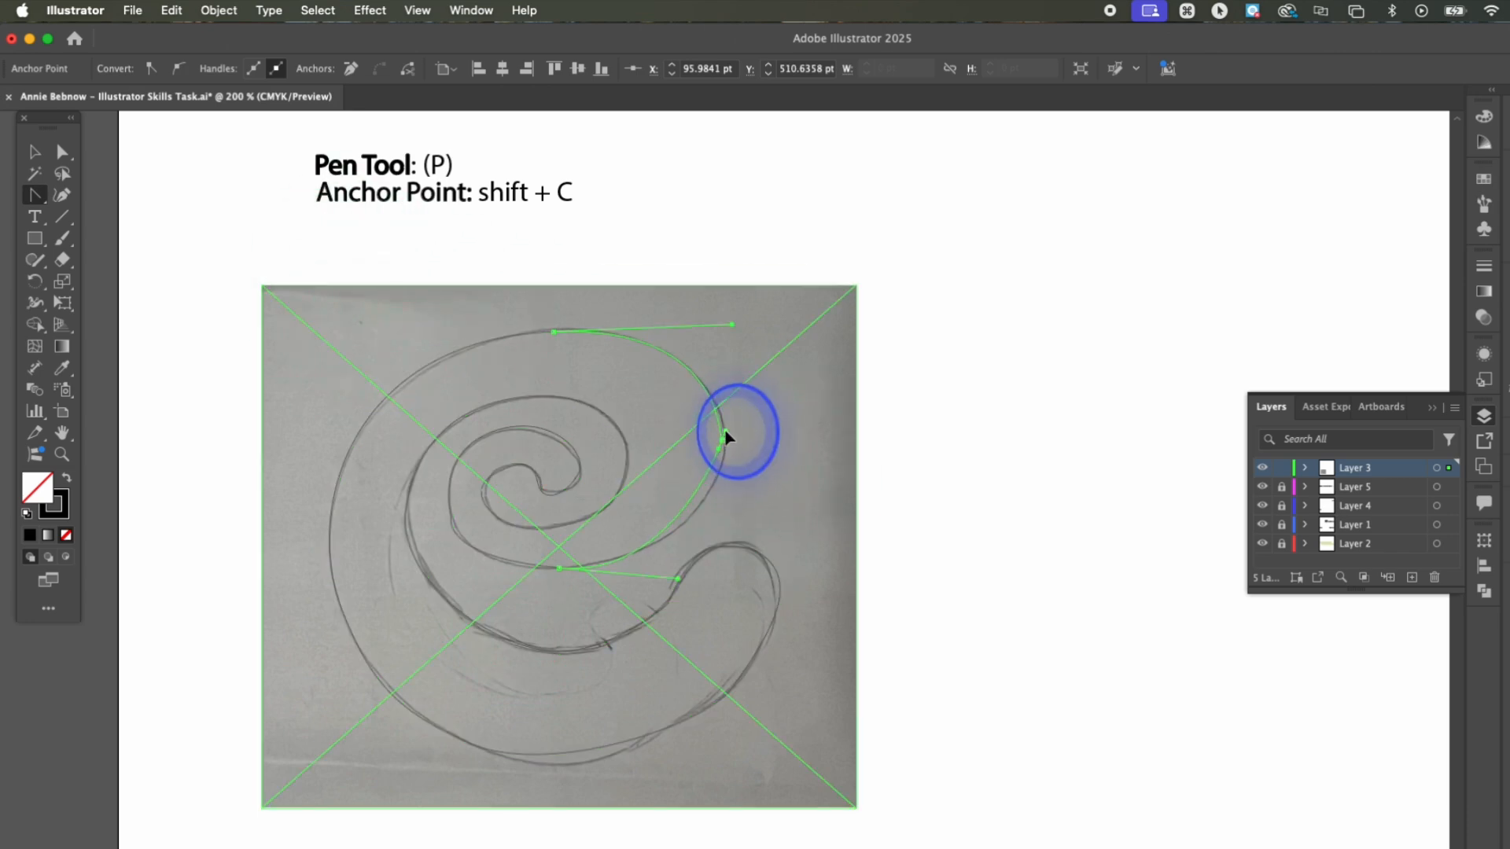
mouse_move(723, 440)
left_mouse_down()
mouse_move(722, 465)
mouse_move(722, 434)
left_mouse_up()
left_click(725, 471)
key("a")
left_click_drag(723, 461, 719, 485)
left_click_drag(674, 580, 668, 584)
key("super+z")
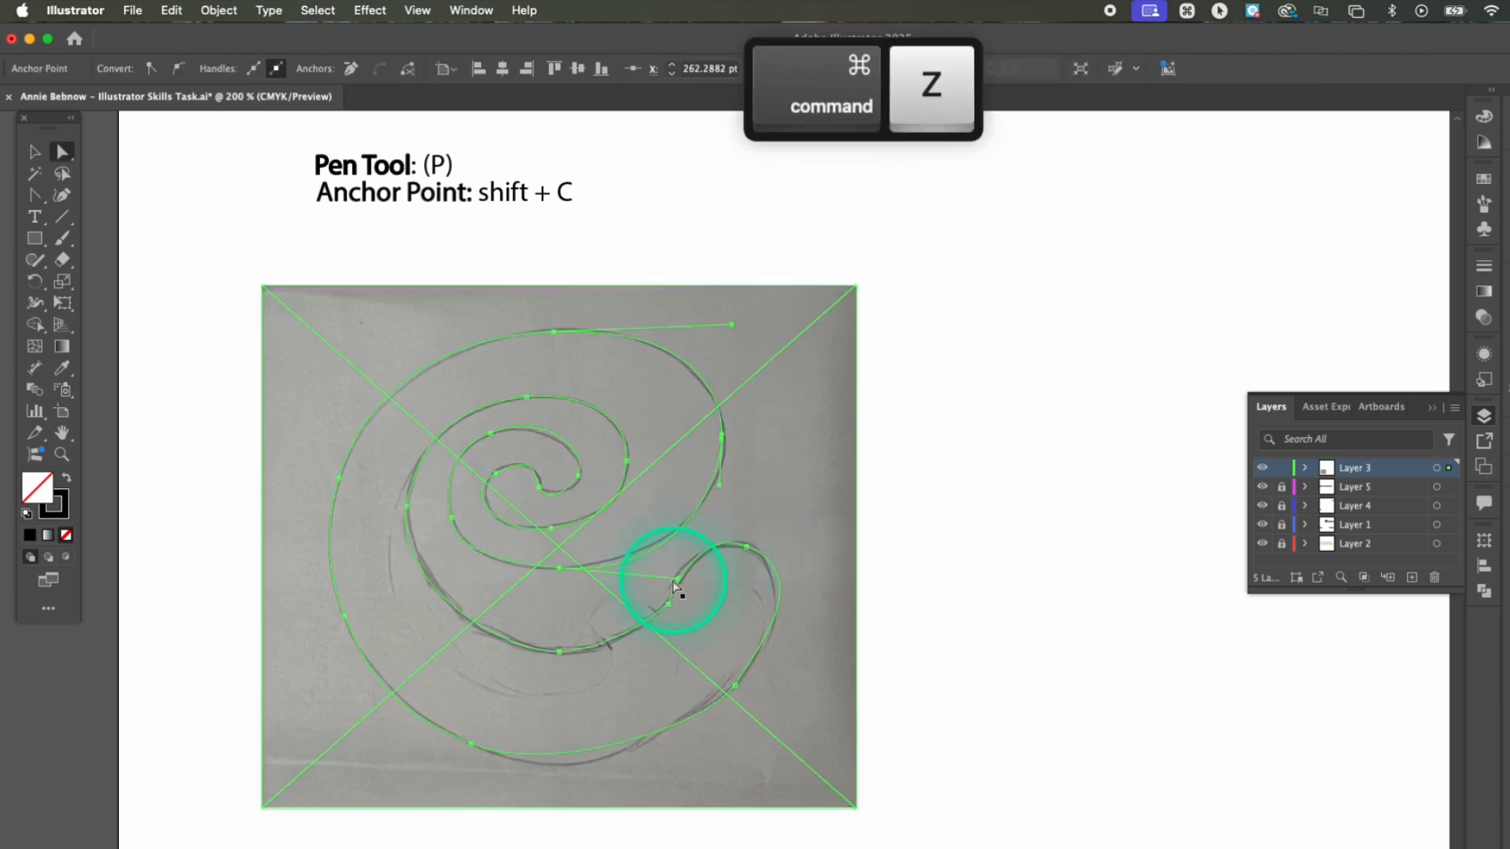
Fine-tune the handles of the anchor points beneath the spiral and on its inner left curve, then deselect the path
left_click(560, 567)
mouse_move(441, 557)
left_mouse_down()
mouse_move(428, 561)
mouse_move(455, 557)
left_mouse_up()
left_click(406, 506)
left_click_drag(416, 422, 415, 433)
left_click(951, 737)
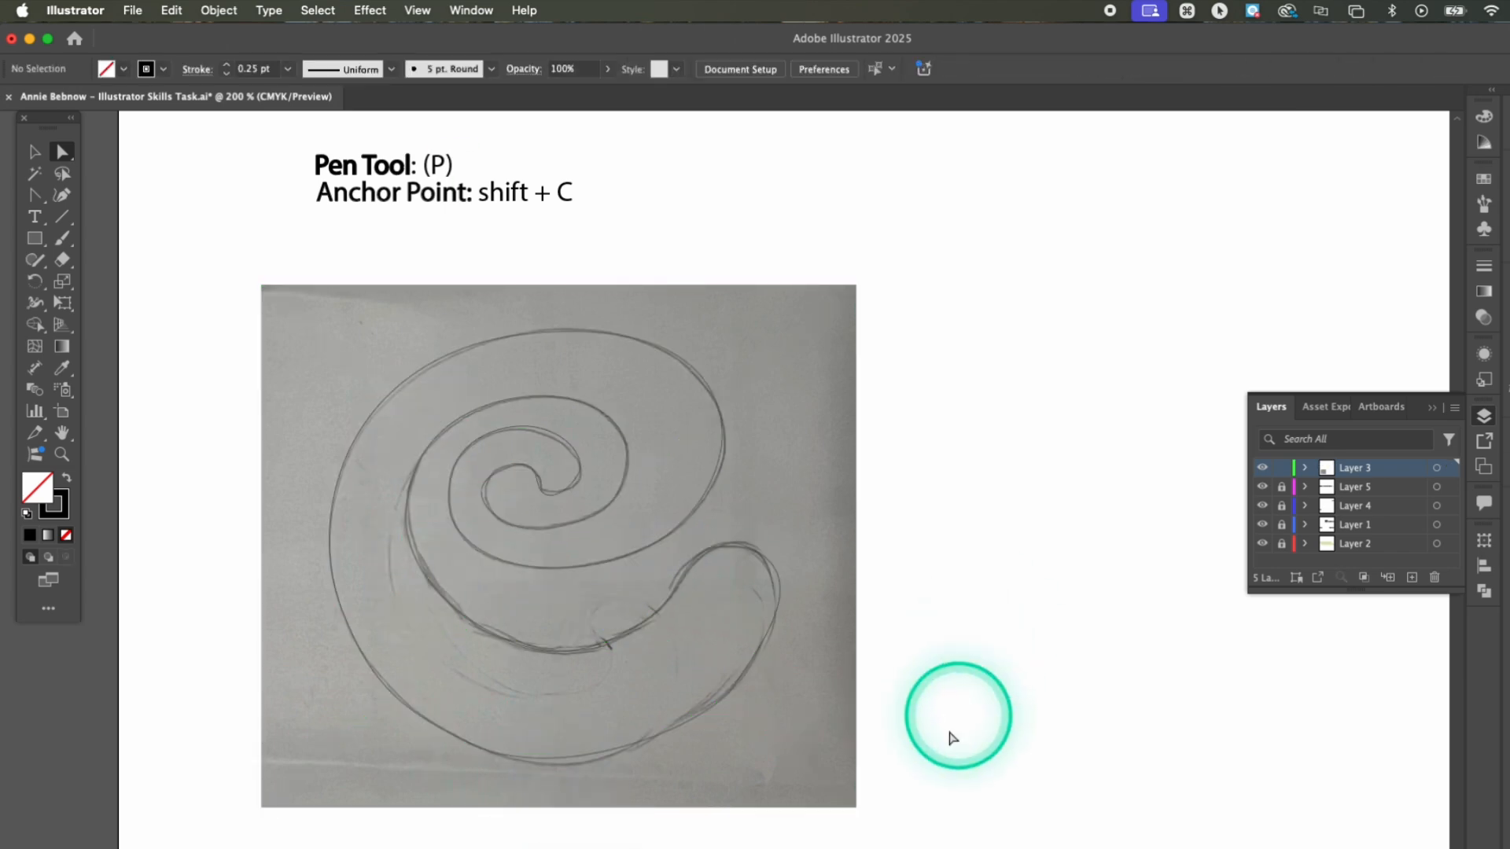
Select the traced outline and fill it with black
left_click(573, 773)
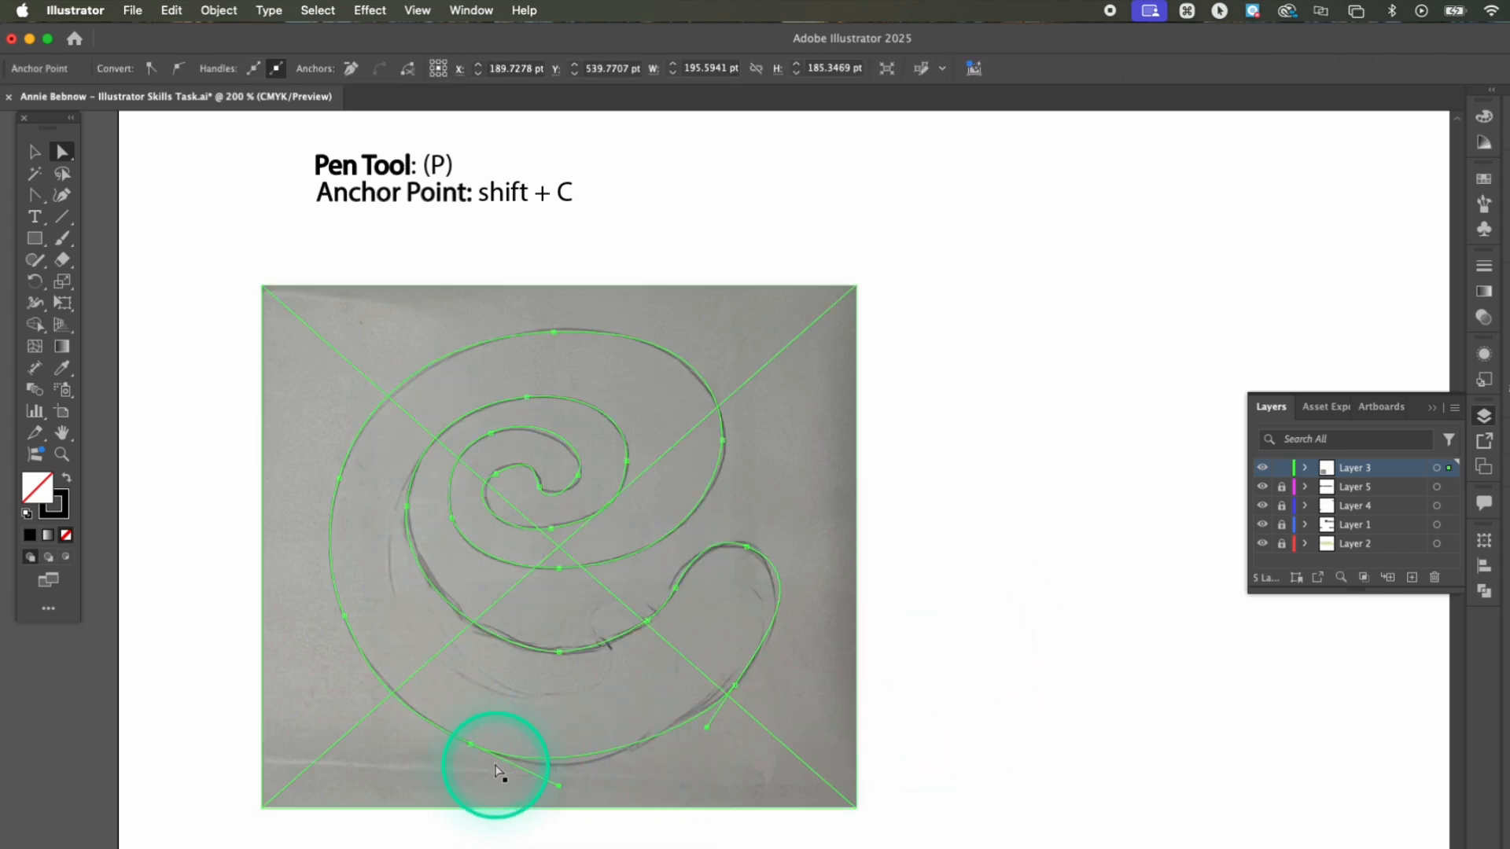
left_click(553, 759)
left_click(691, 716)
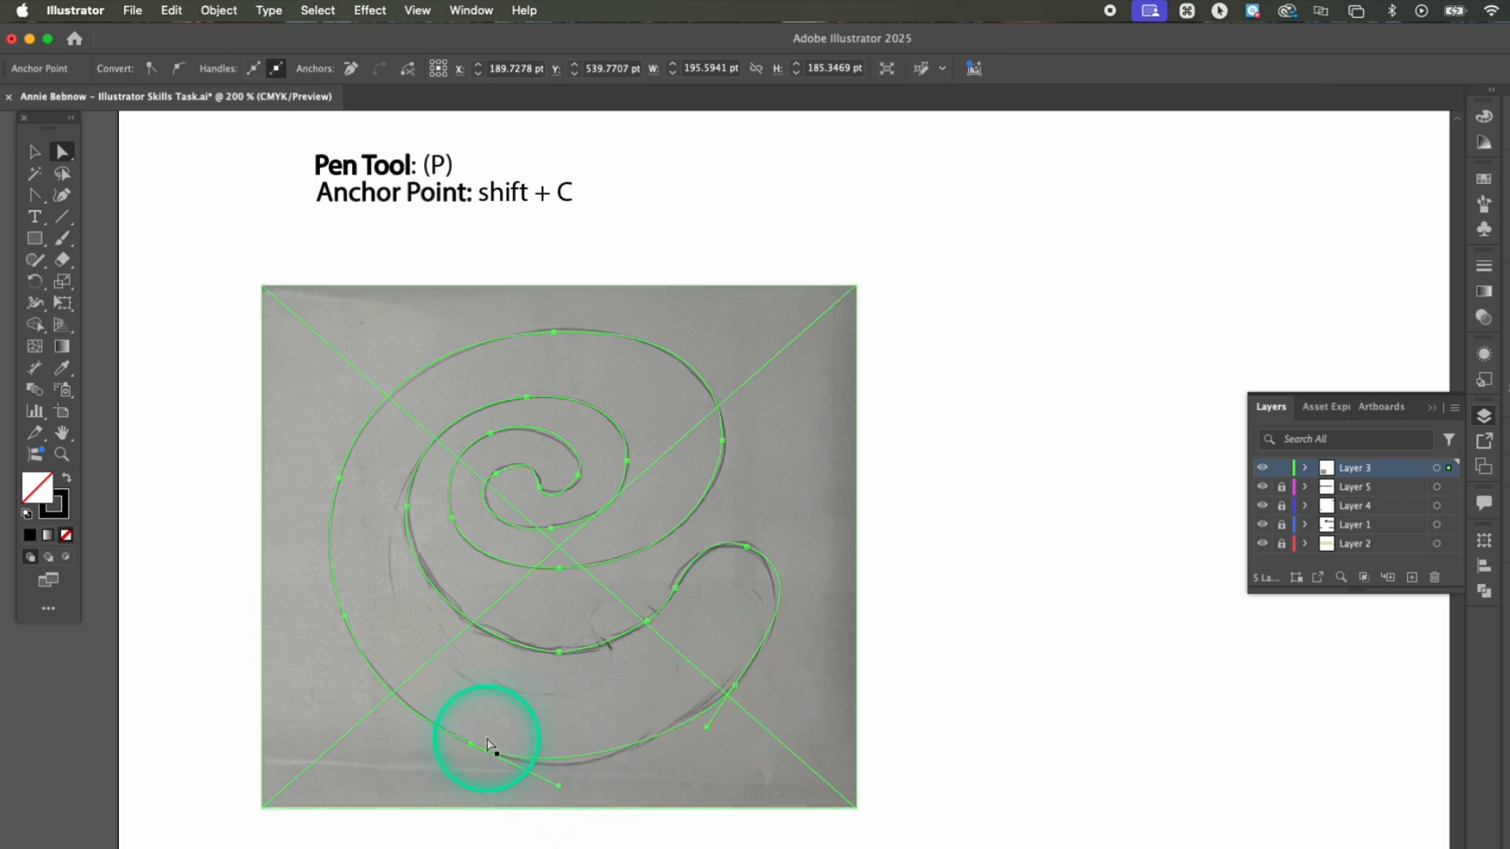
left_click(751, 631)
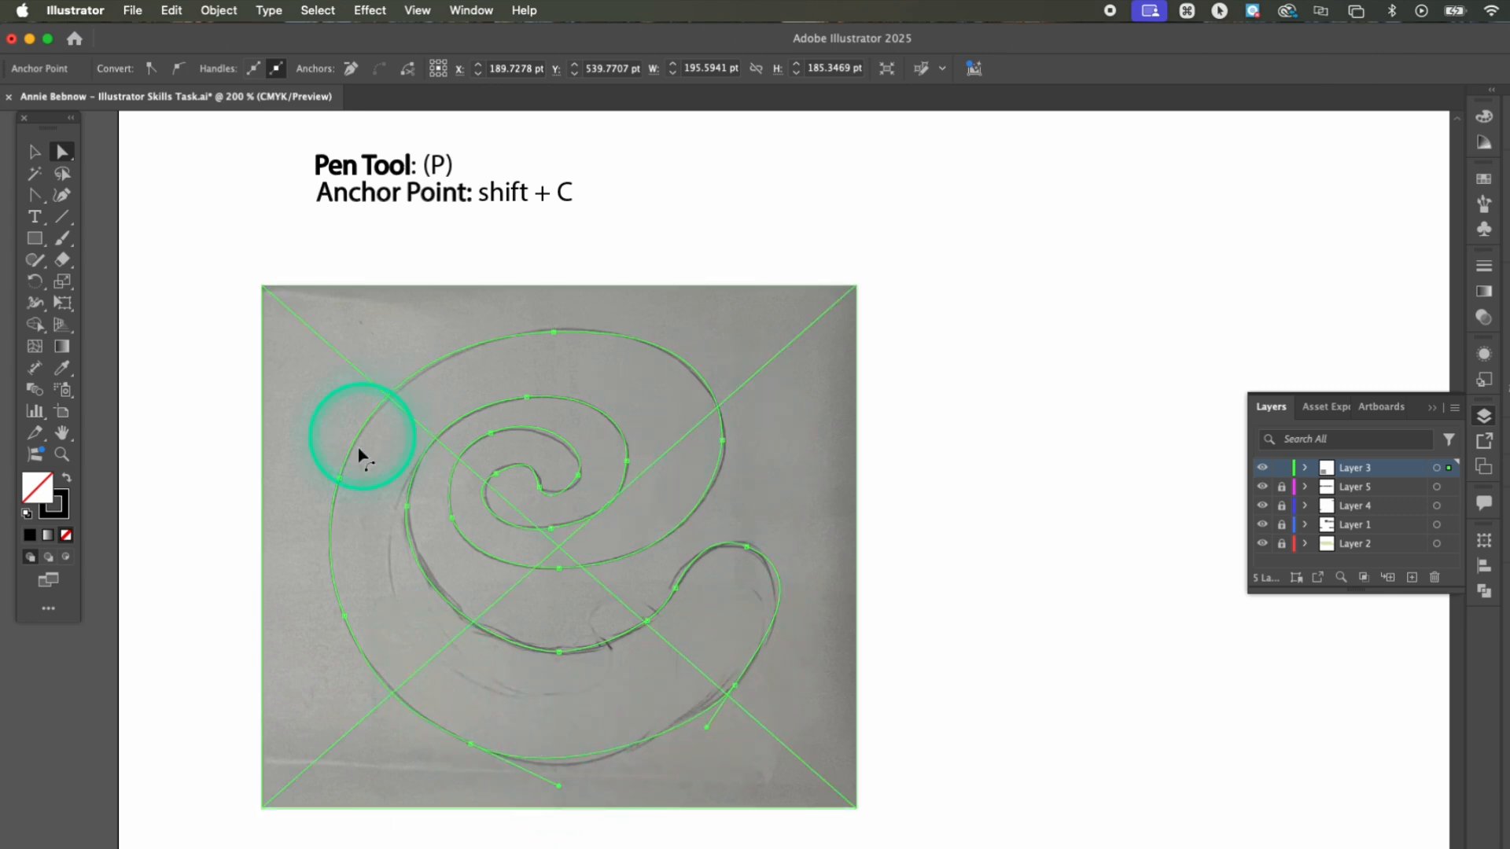
left_click(51, 484)
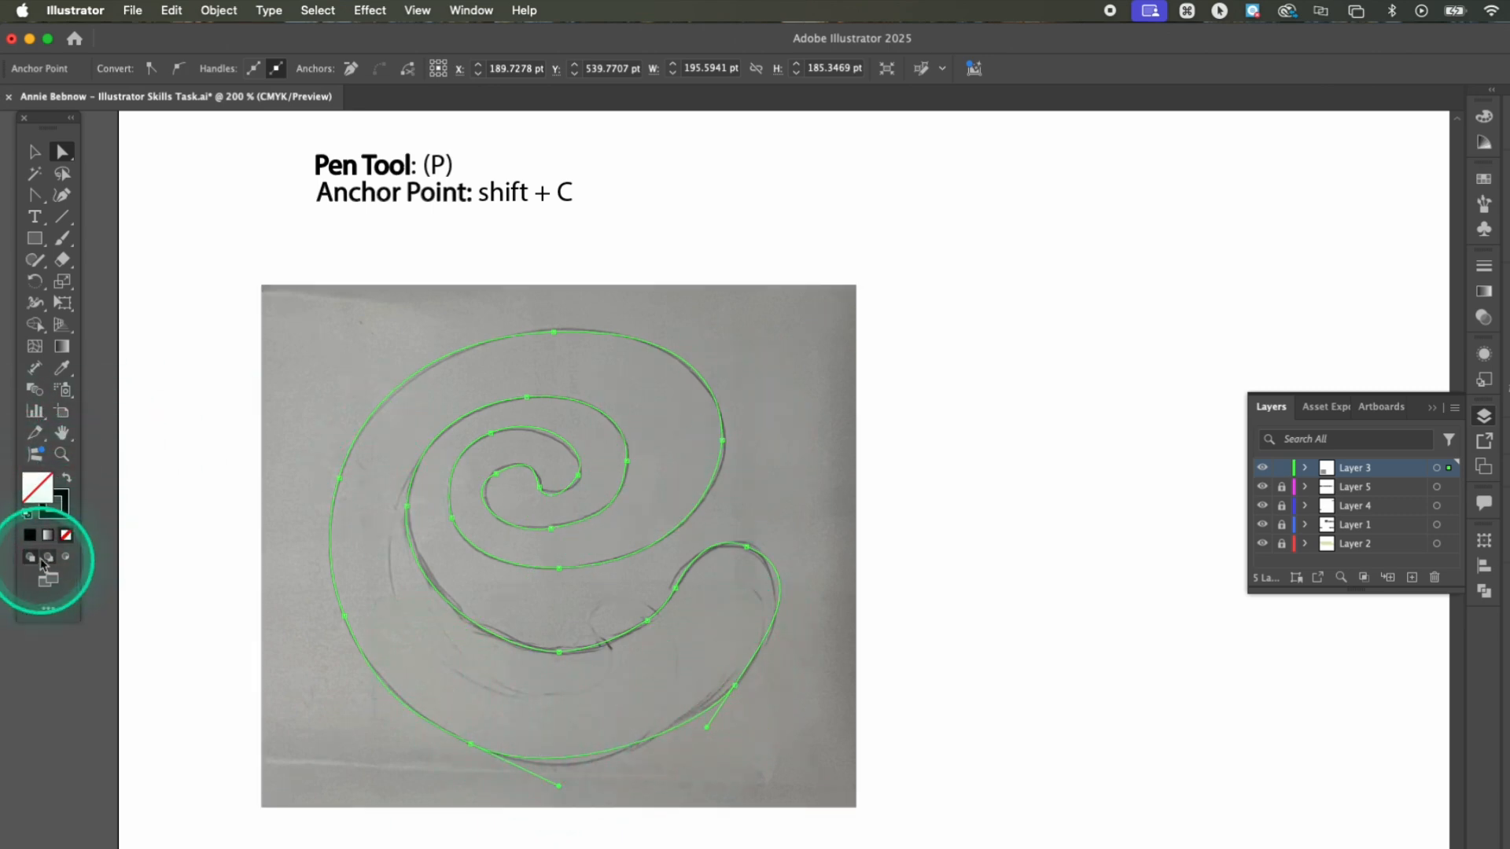
left_click(29, 535)
left_click(200, 614)
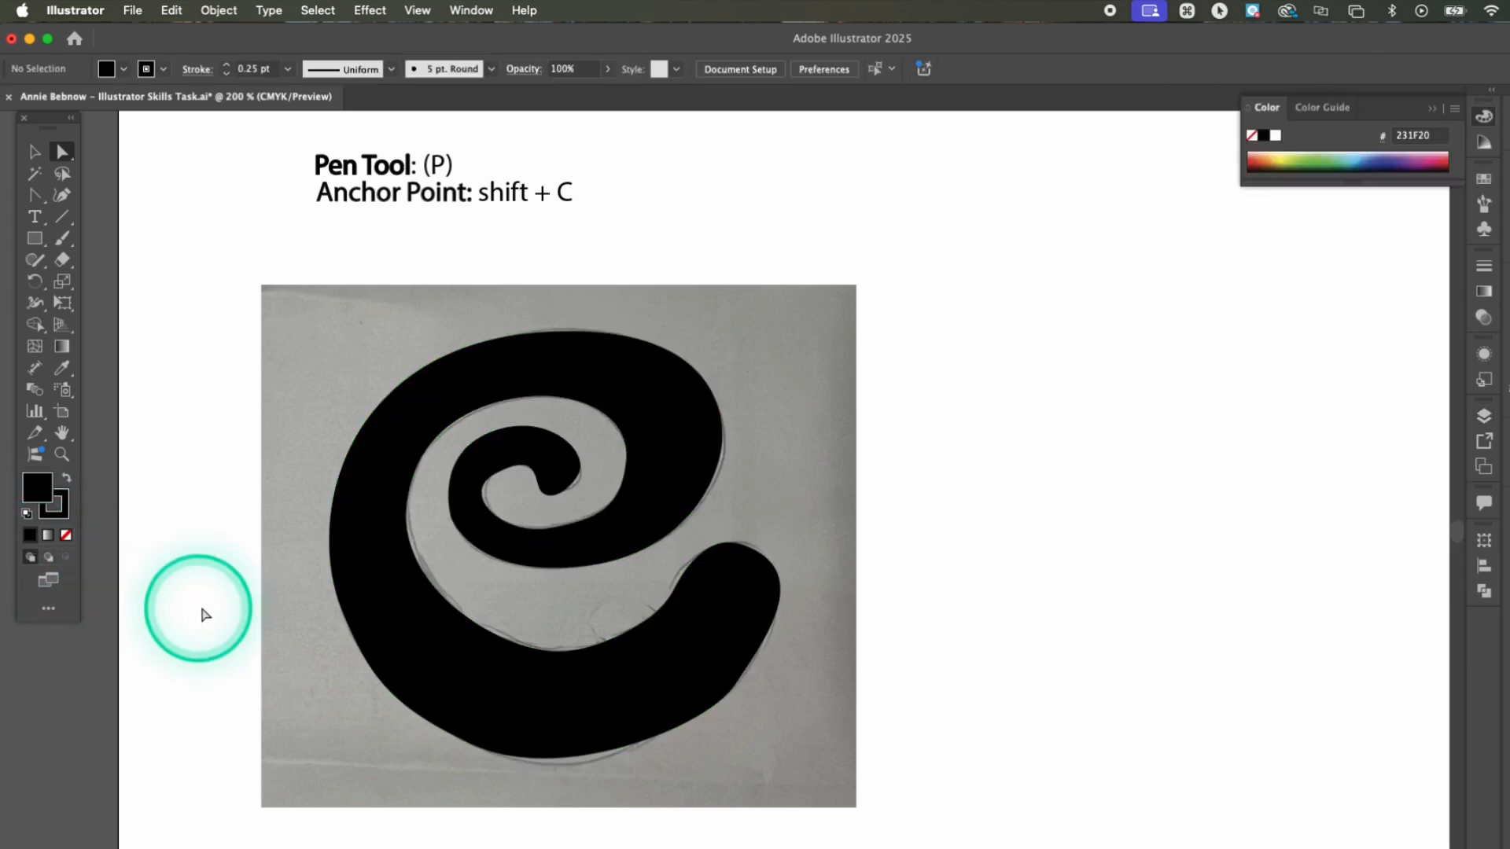
Move the filled spiral shape off the sketch into the blank area beside it and deselect it
left_click(767, 630)
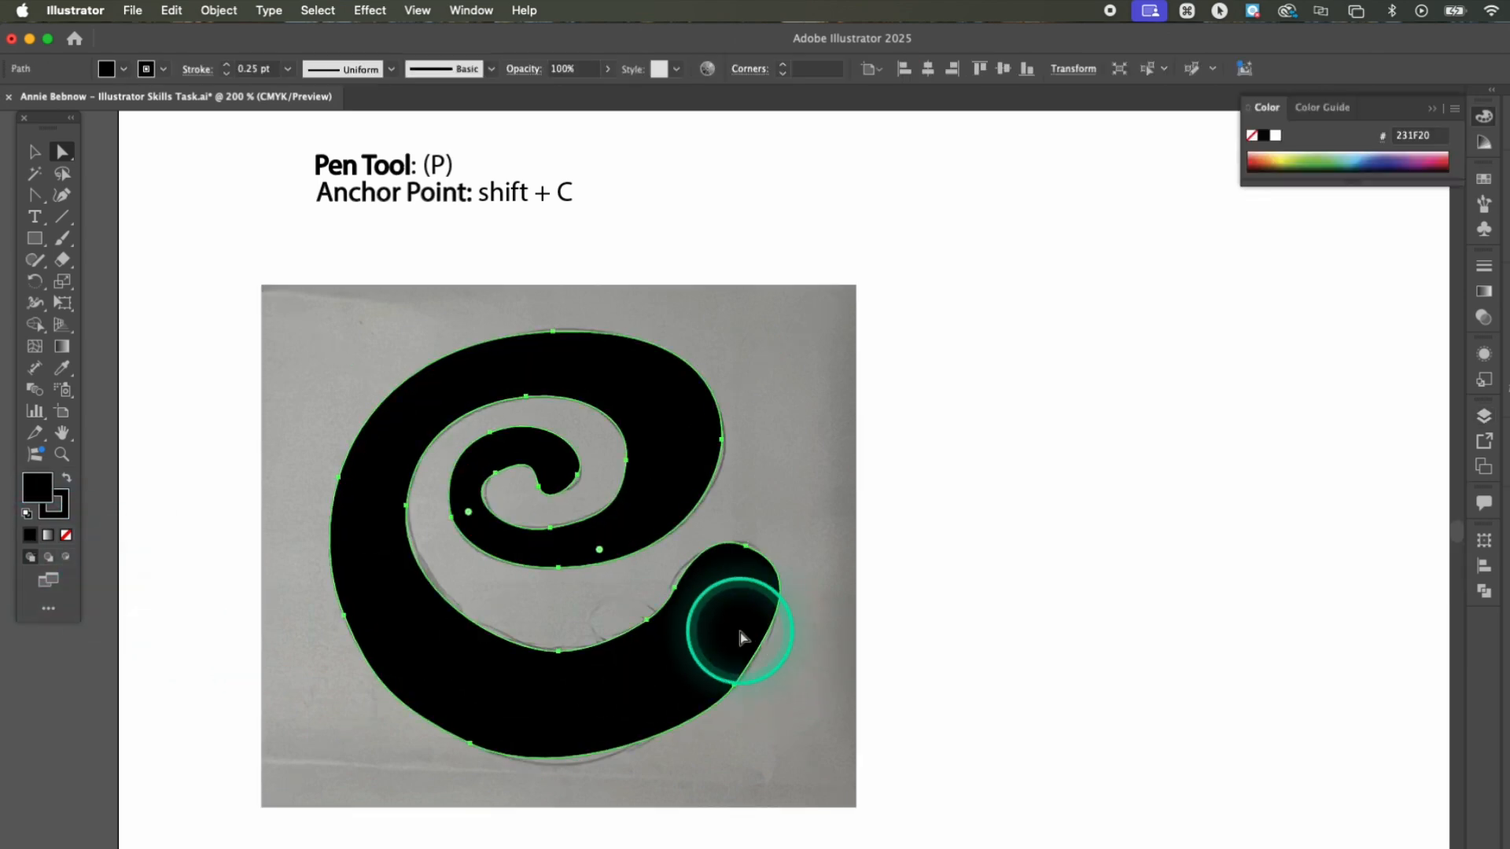
left_click_drag(702, 646, 1266, 586)
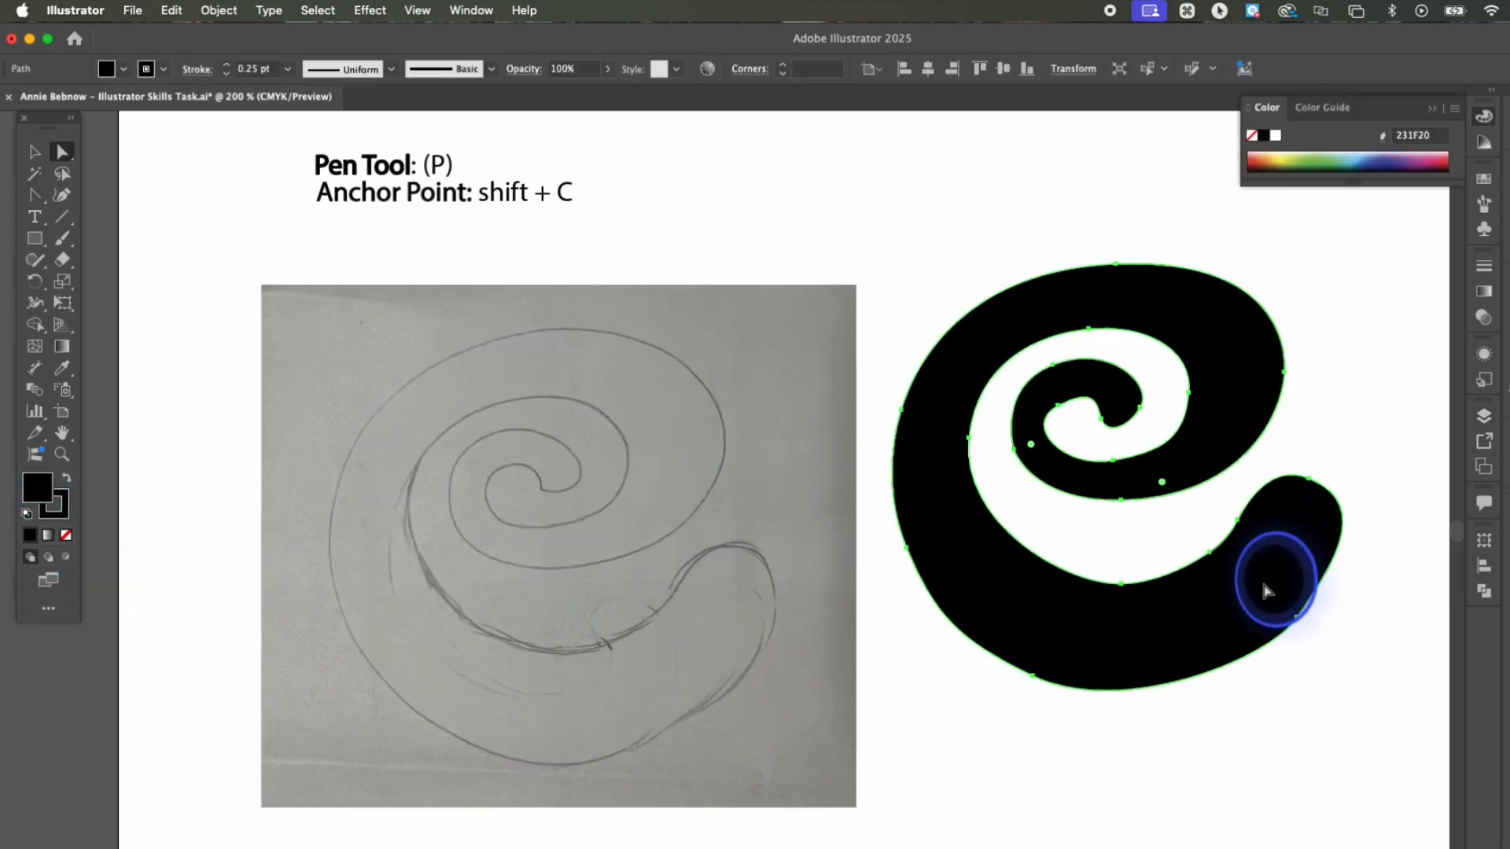
left_click(1237, 826)
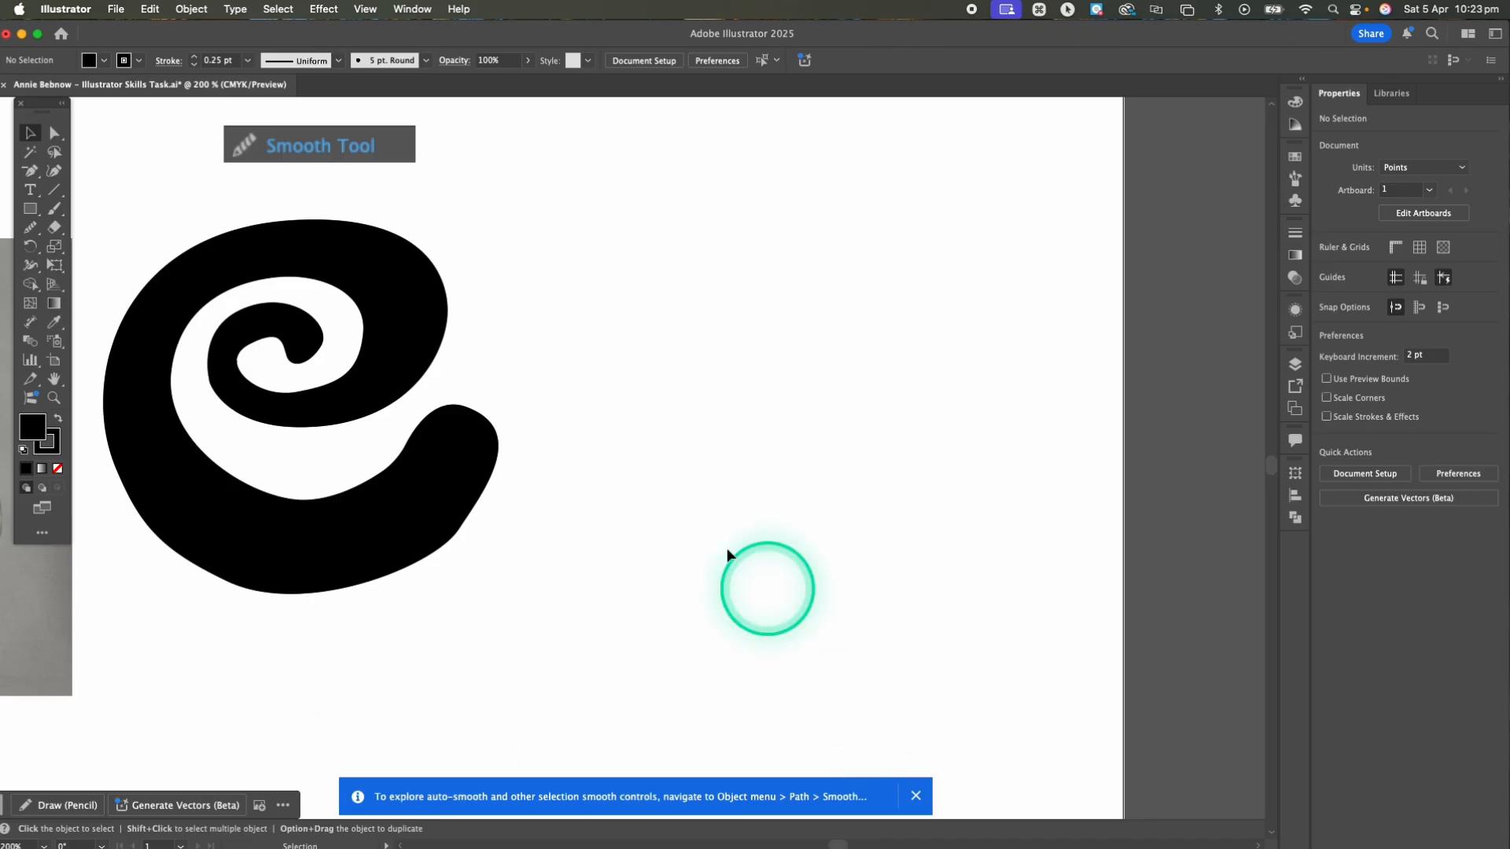
Select the black spiral and smooth its lower inner curve, rounded end and lower outer edge with the Smooth tool
left_click(33, 228)
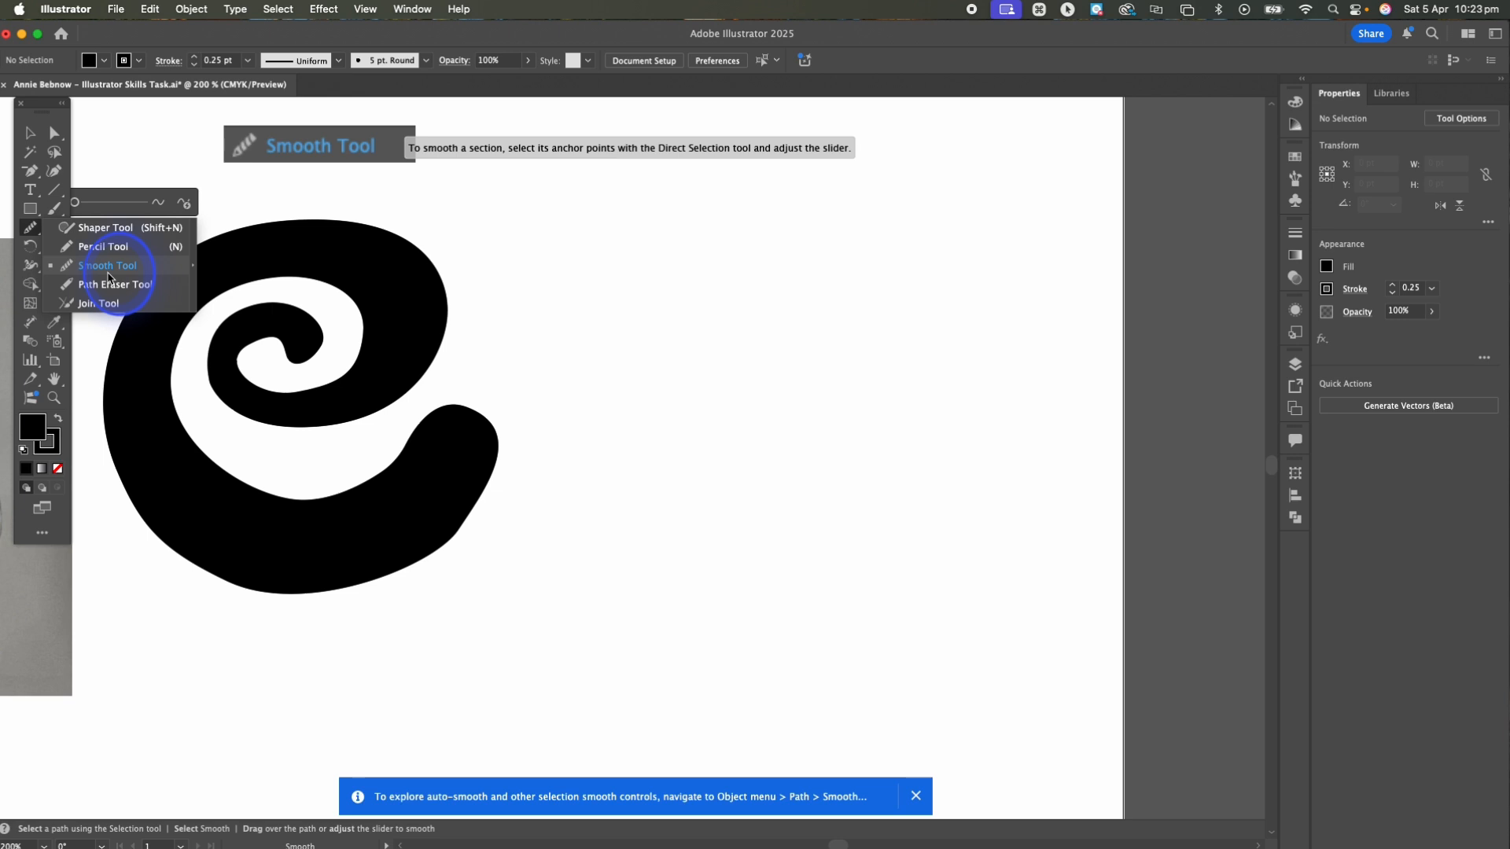
left_click(109, 272)
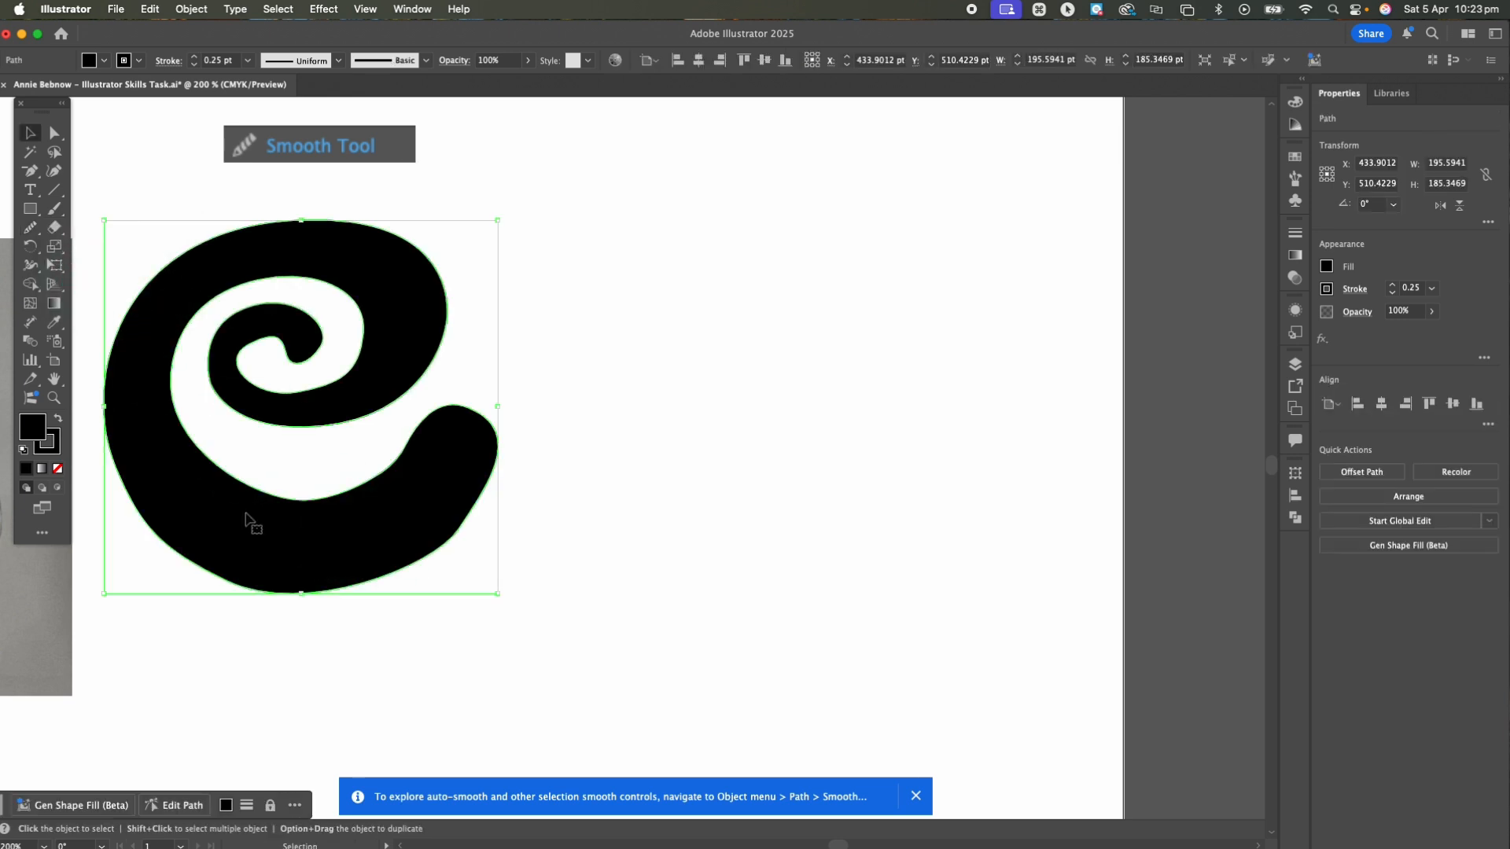
left_click(195, 482)
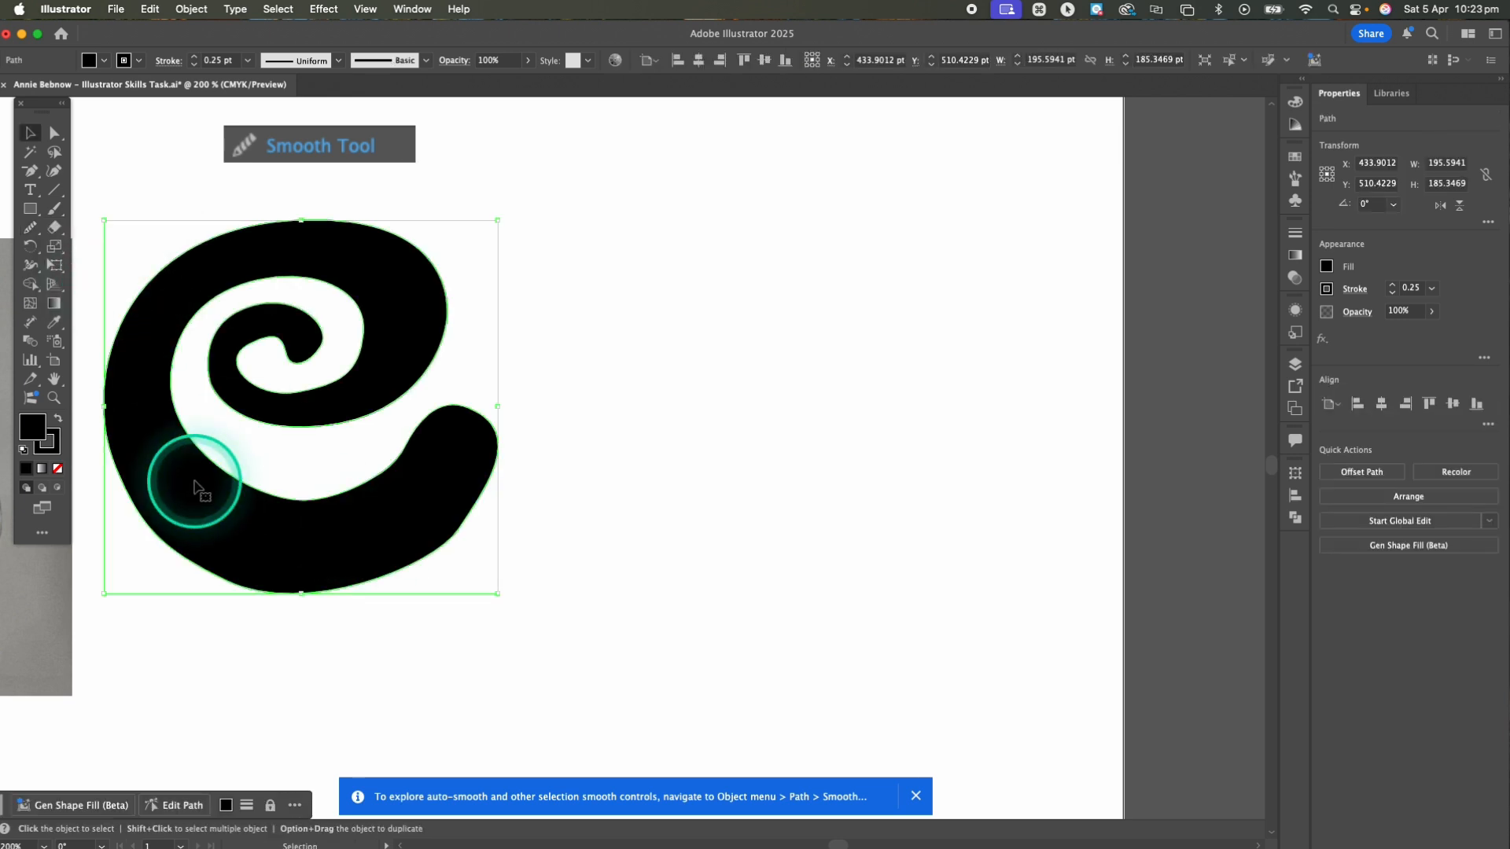
key("v")
left_click(227, 511)
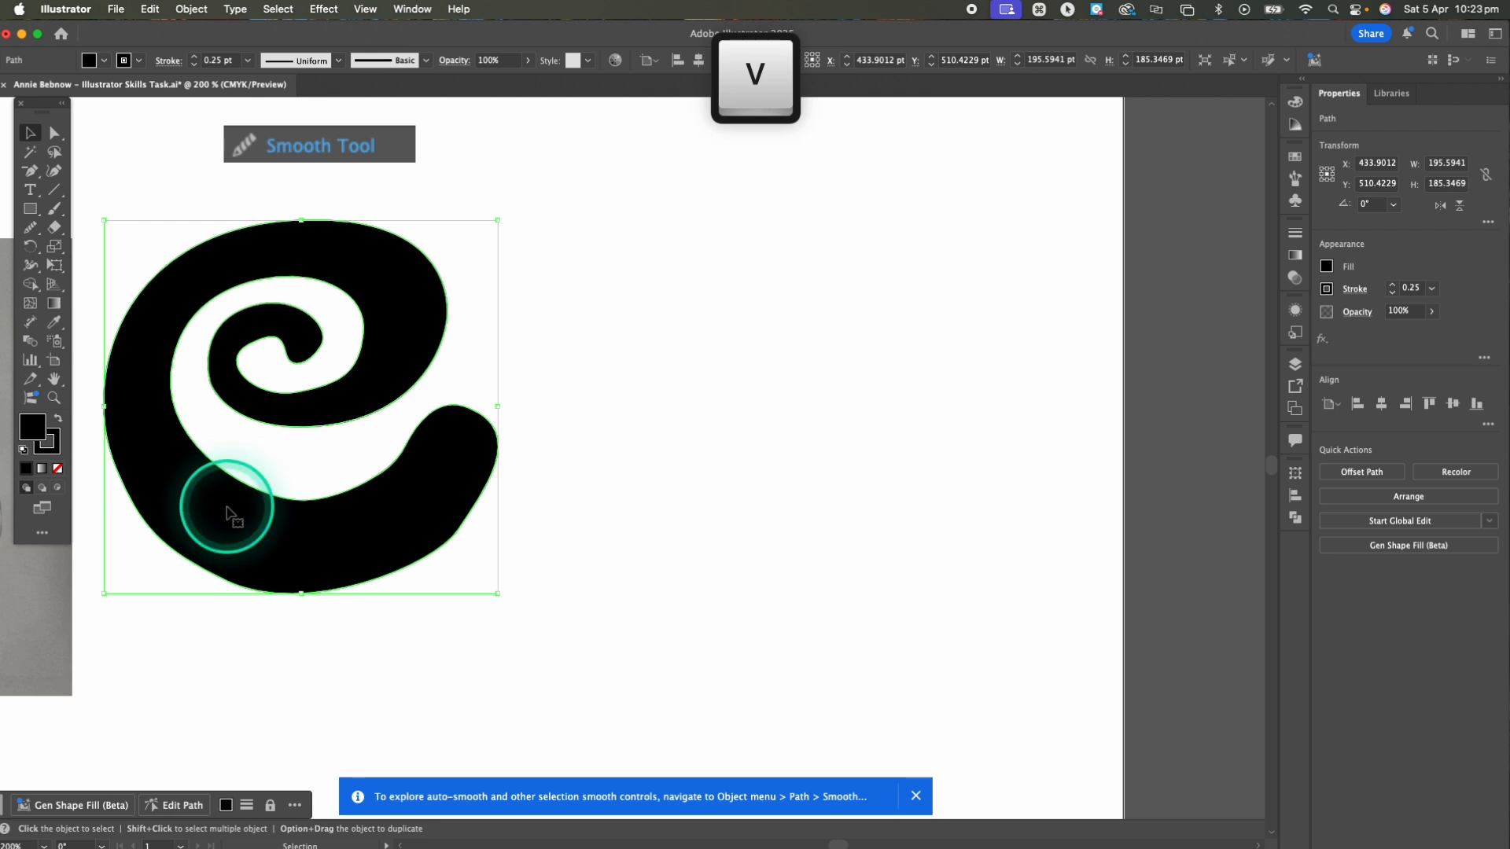
left_click(30, 229)
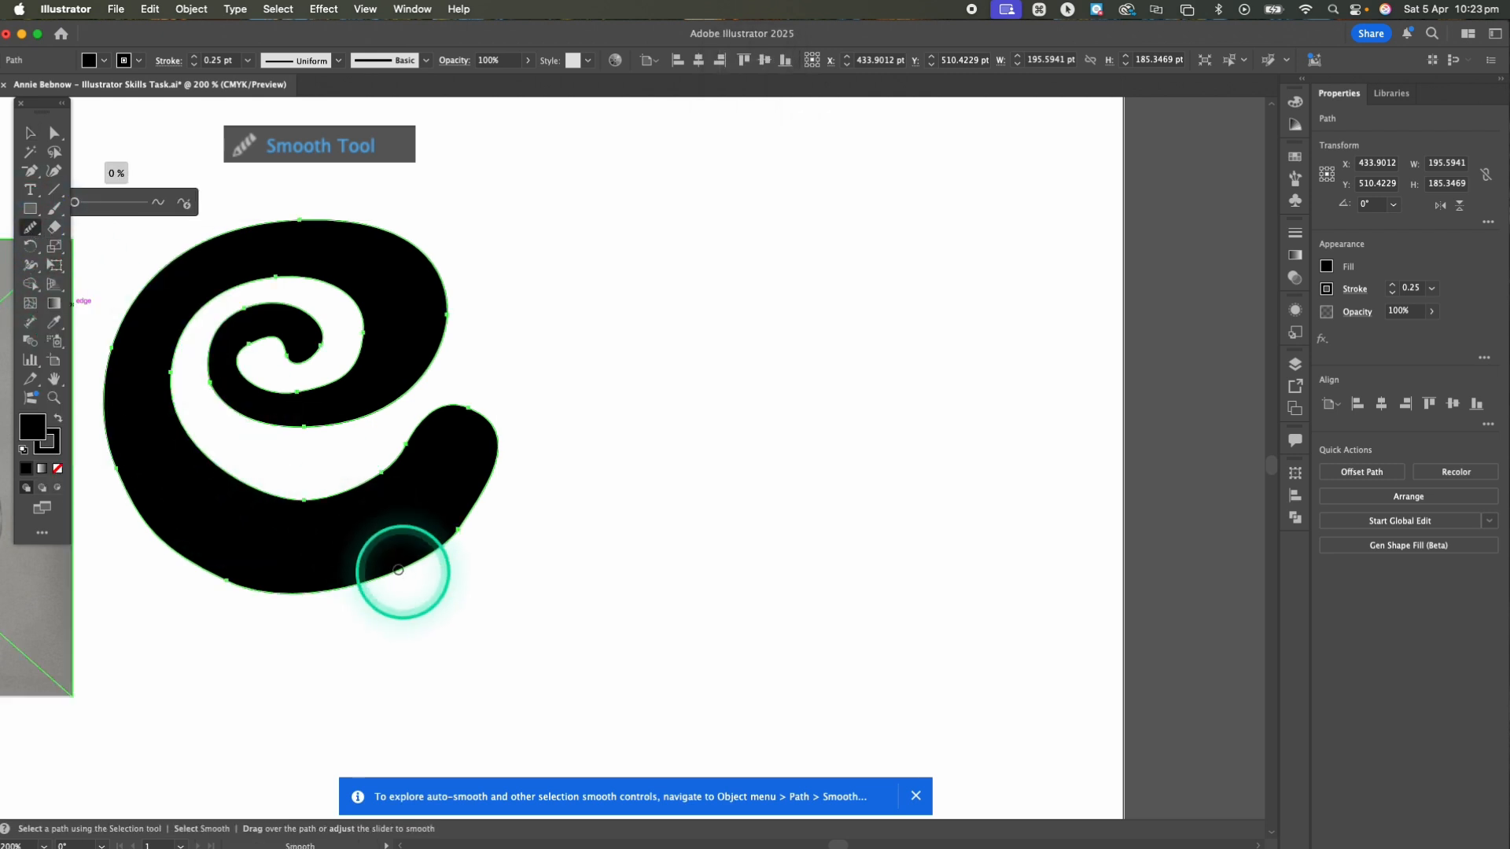
mouse_move(233, 486)
left_mouse_down()
mouse_move(347, 495)
mouse_move(399, 471)
mouse_move(437, 418)
left_mouse_up()
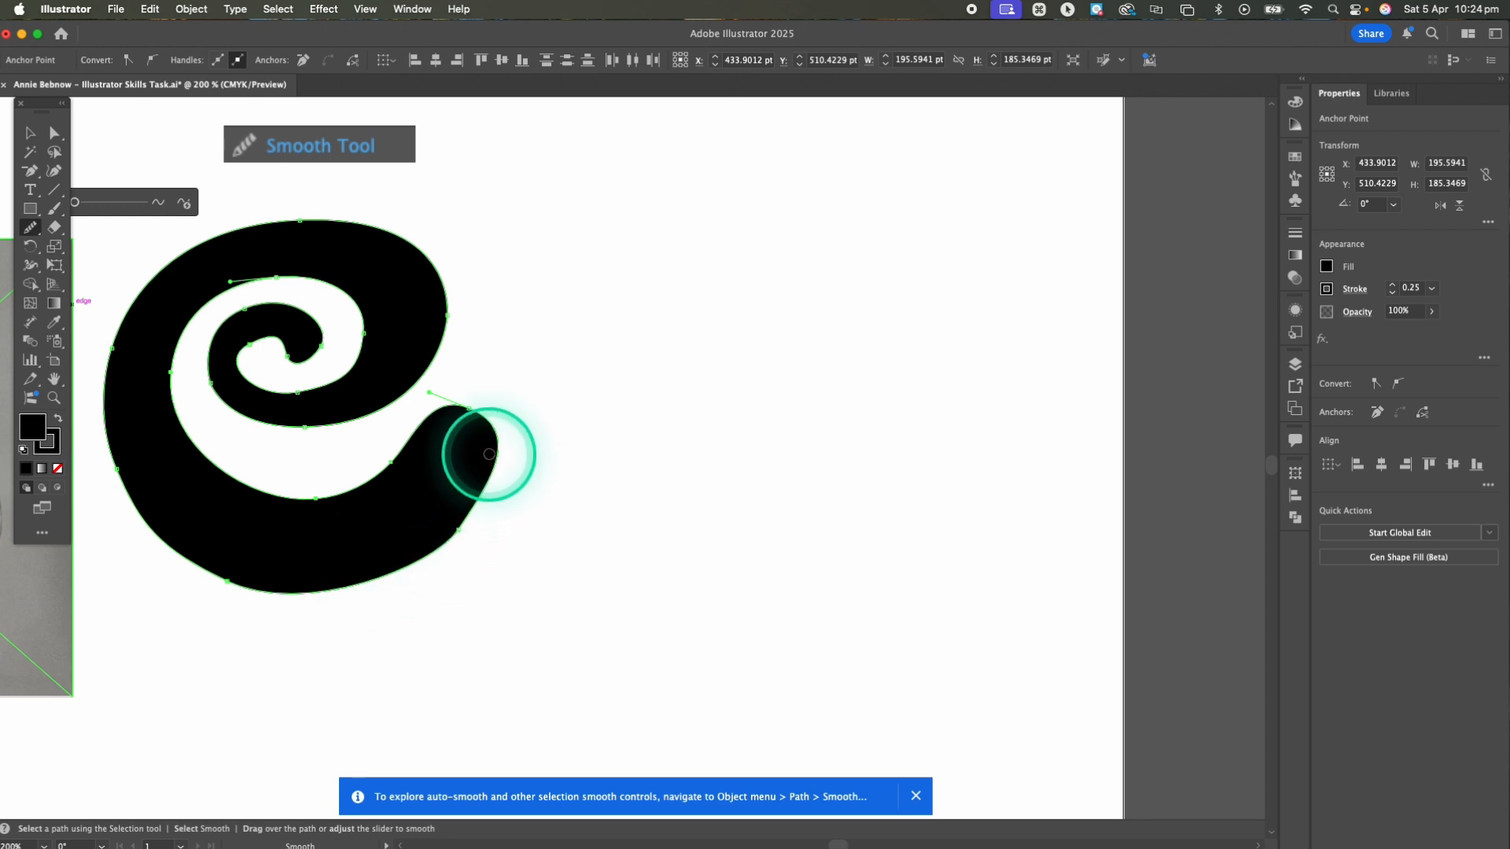
mouse_move(489, 454)
left_mouse_down()
mouse_move(477, 512)
mouse_move(295, 596)
mouse_move(202, 578)
mouse_move(162, 506)
mouse_move(181, 509)
left_mouse_up()
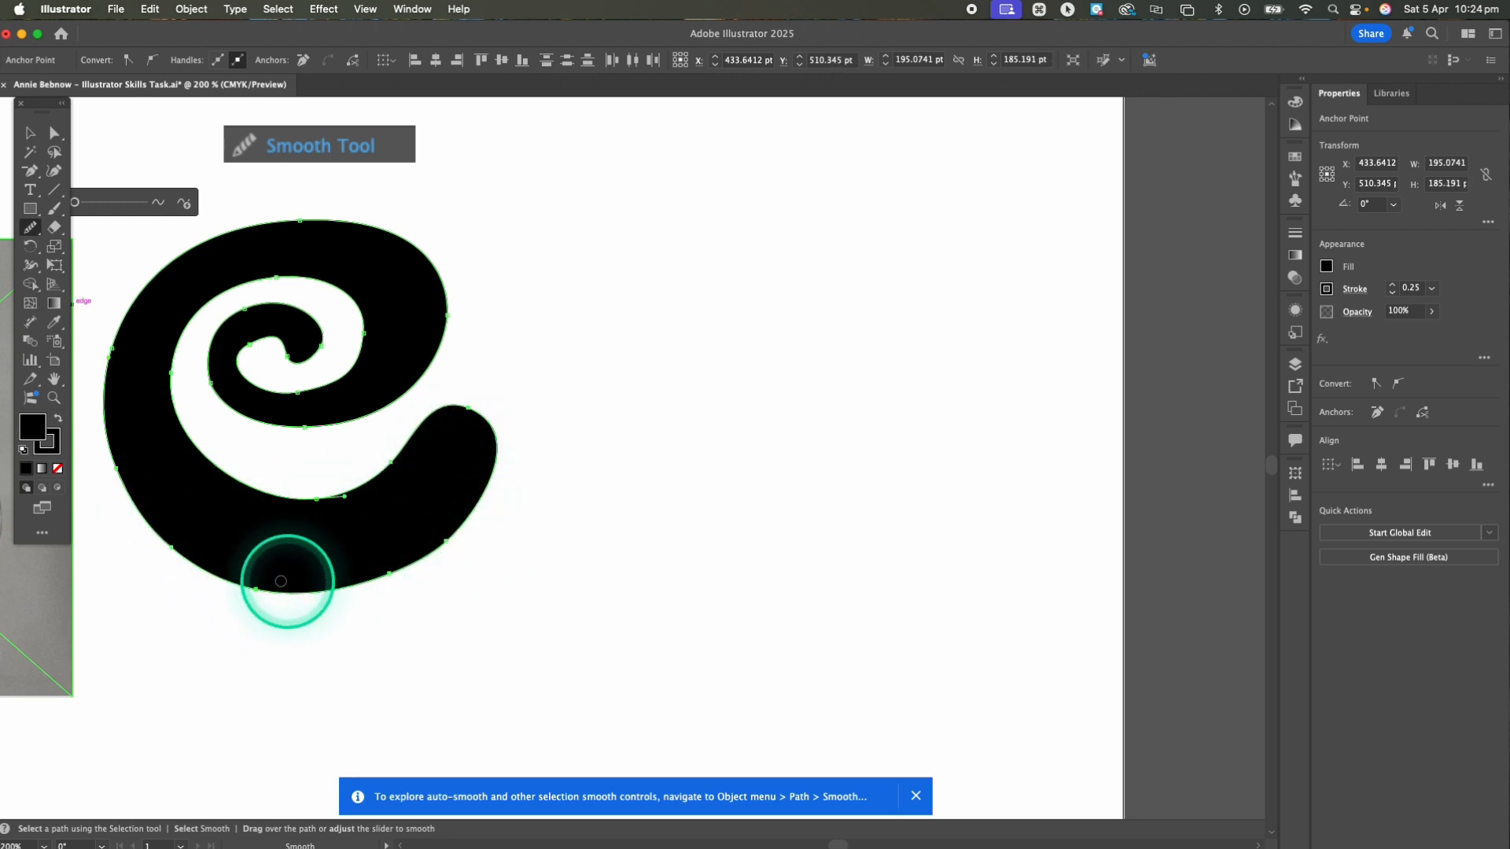
Smooth the curves around the white gap at the spiral's centre, then deselect the shape
mouse_move(275, 330)
left_mouse_down()
mouse_move(245, 341)
mouse_move(244, 370)
mouse_move(324, 392)
mouse_move(270, 339)
mouse_move(247, 339)
mouse_move(240, 380)
mouse_move(343, 381)
mouse_move(314, 352)
mouse_move(258, 340)
mouse_move(248, 378)
mouse_move(284, 393)
left_mouse_up()
mouse_move(309, 302)
left_mouse_down()
mouse_move(370, 320)
mouse_move(347, 371)
mouse_move(290, 404)
mouse_move(358, 350)
mouse_move(334, 250)
mouse_move(269, 239)
mouse_move(401, 239)
mouse_move(419, 320)
mouse_move(379, 395)
left_mouse_up()
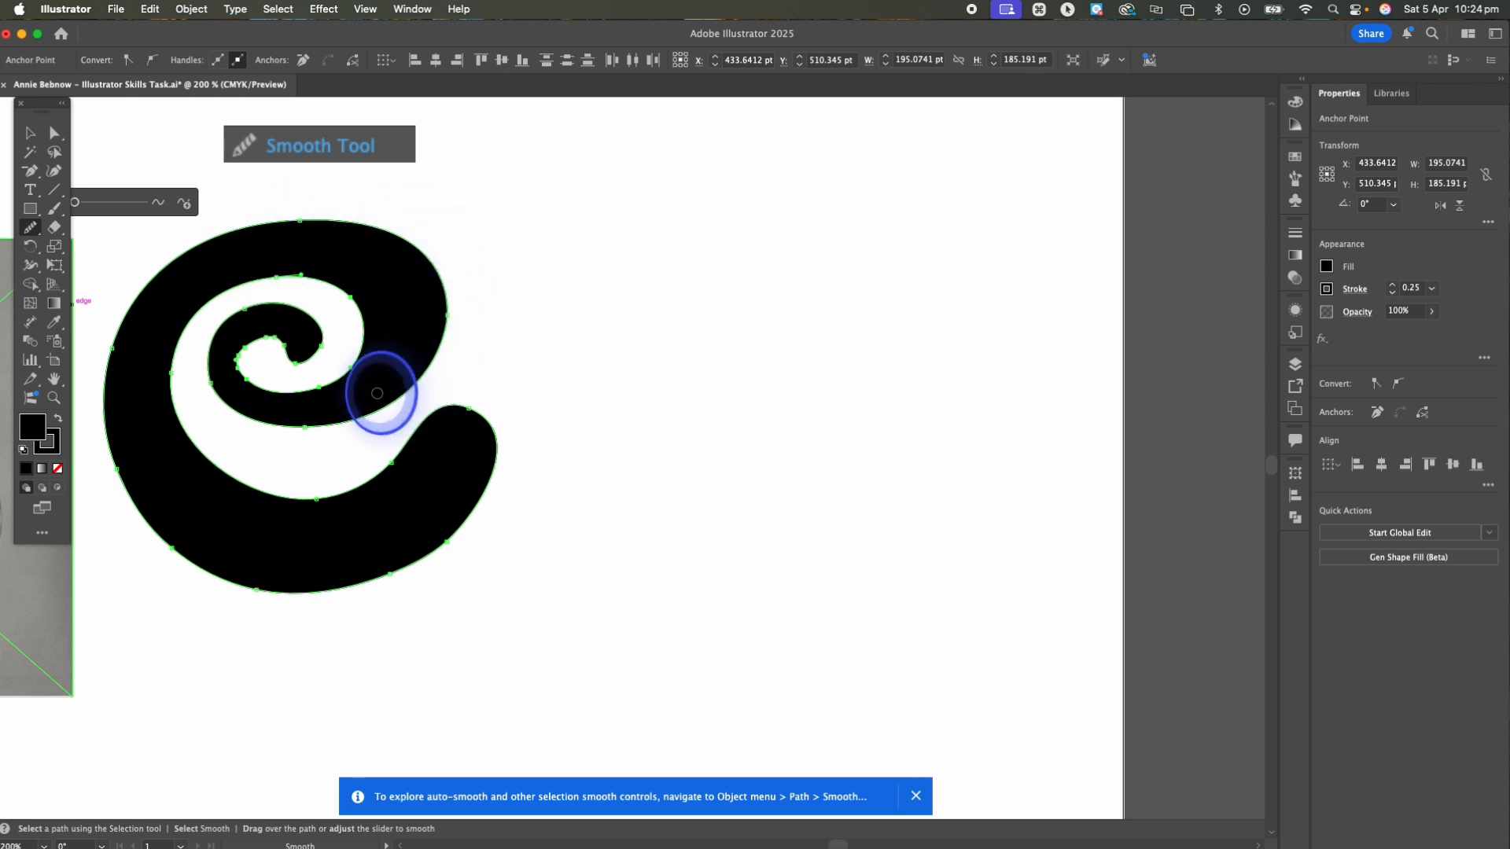
left_click_drag(253, 340, 256, 388)
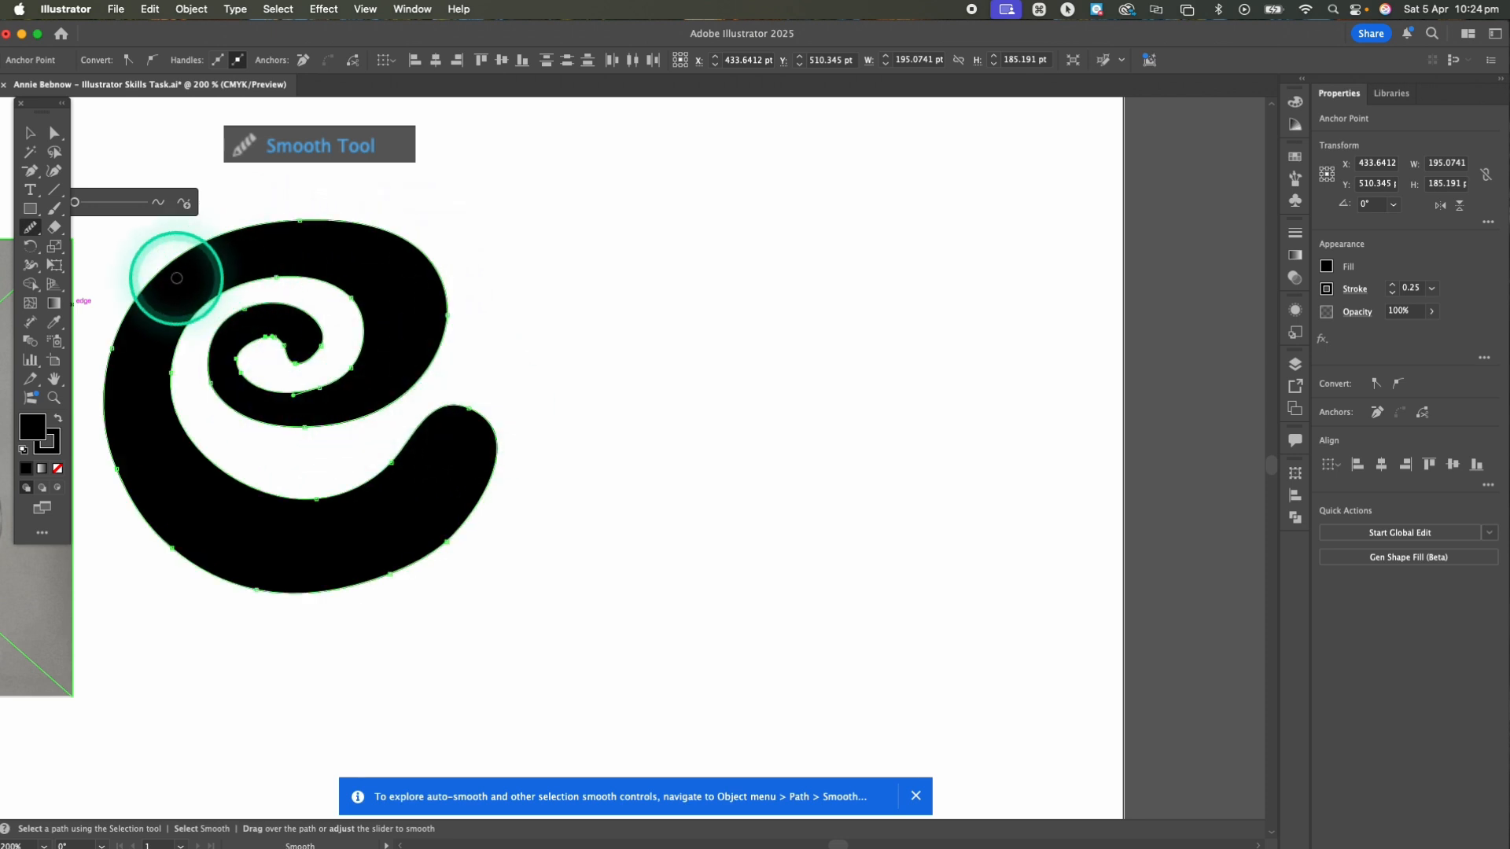
left_click(30, 133)
left_click(634, 239)
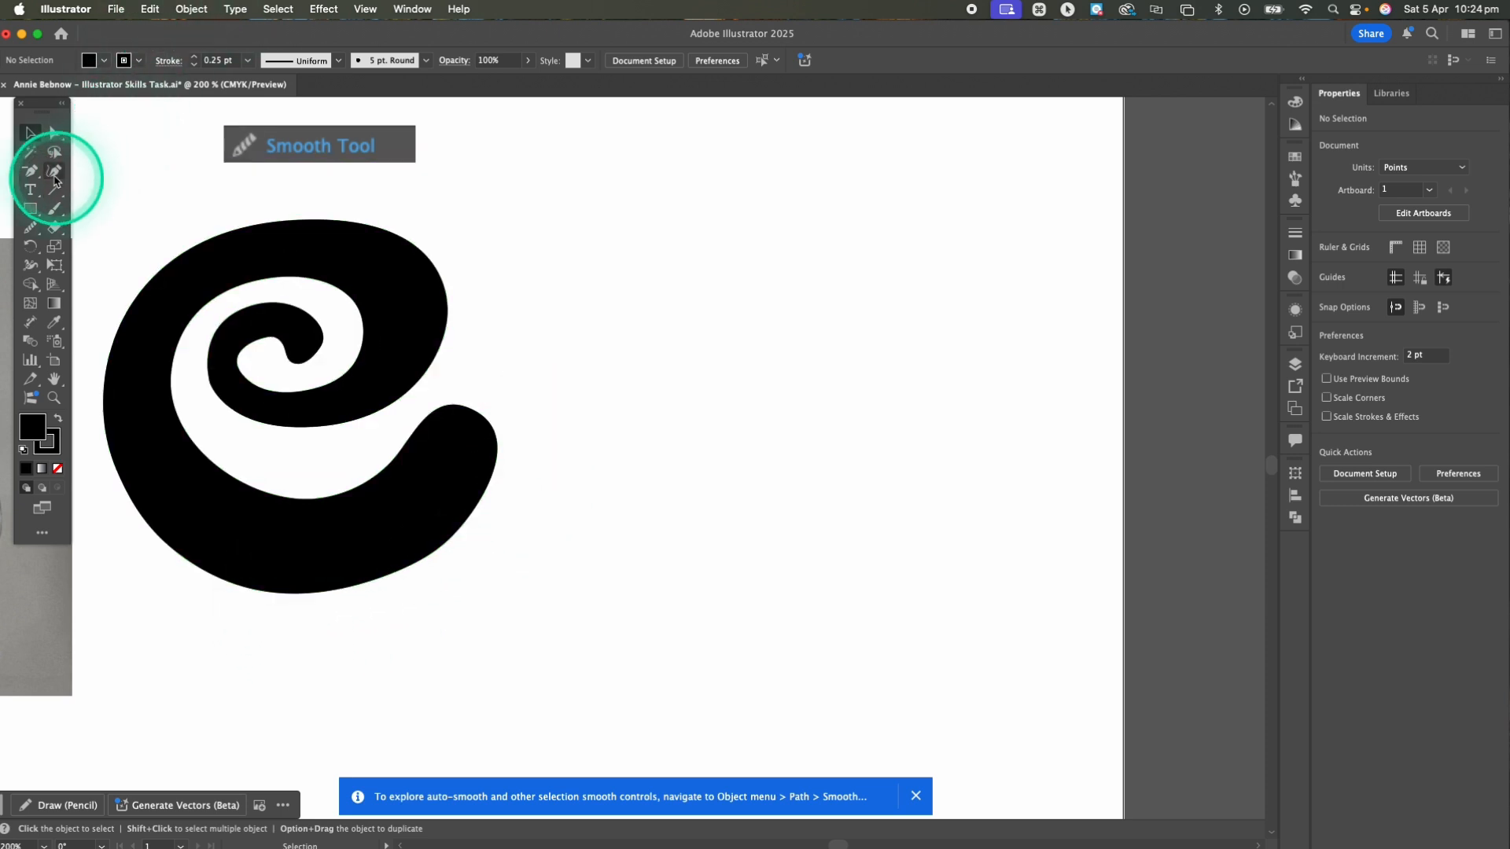
Draw an unfilled curved line about 35 by 109 pt beside the spiral with the Pen tool and shift it slightly down
key("p")
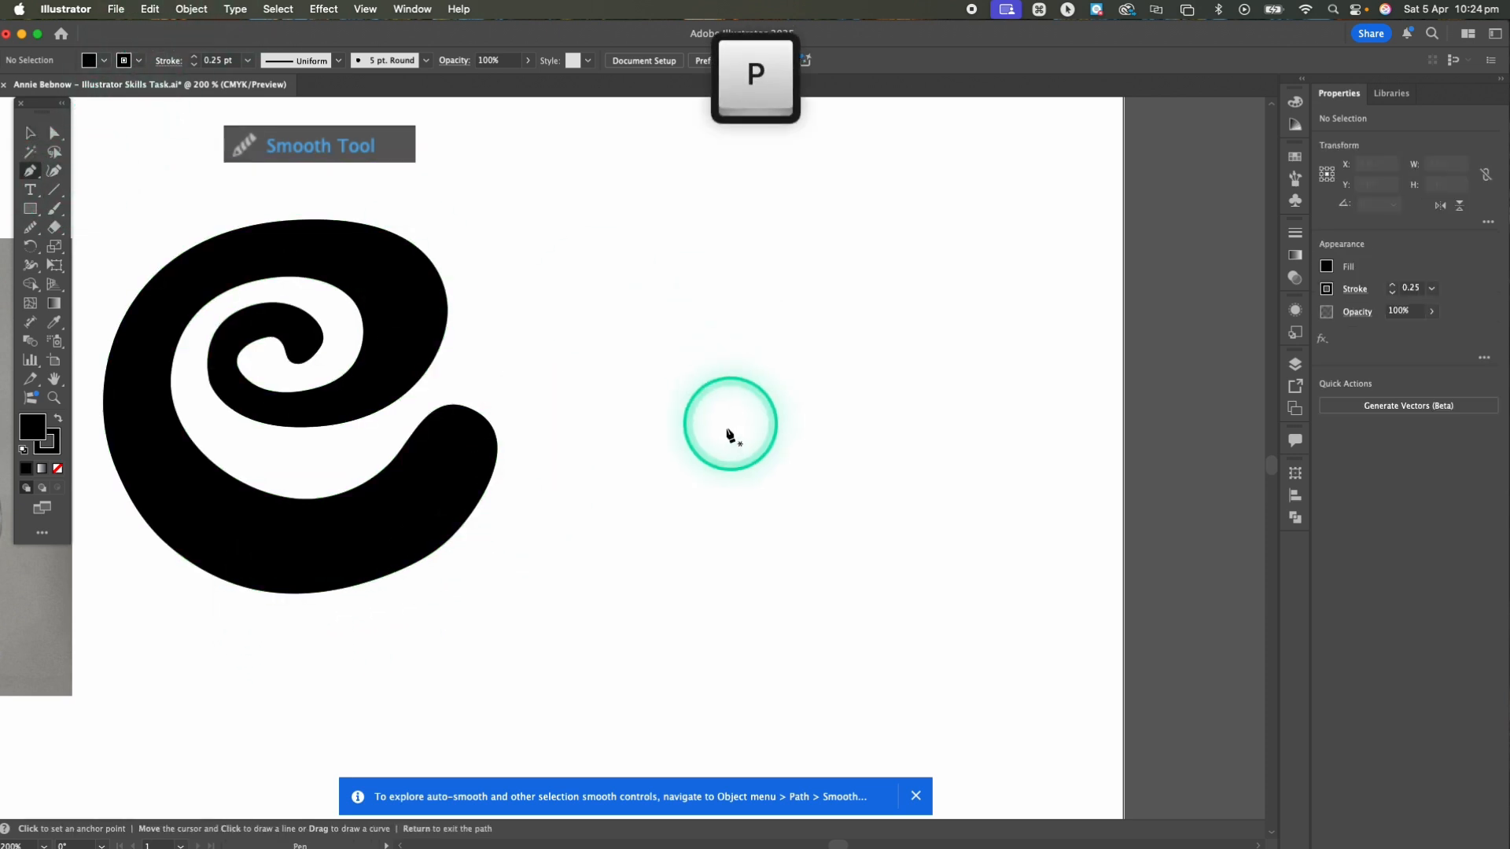
left_click(597, 421)
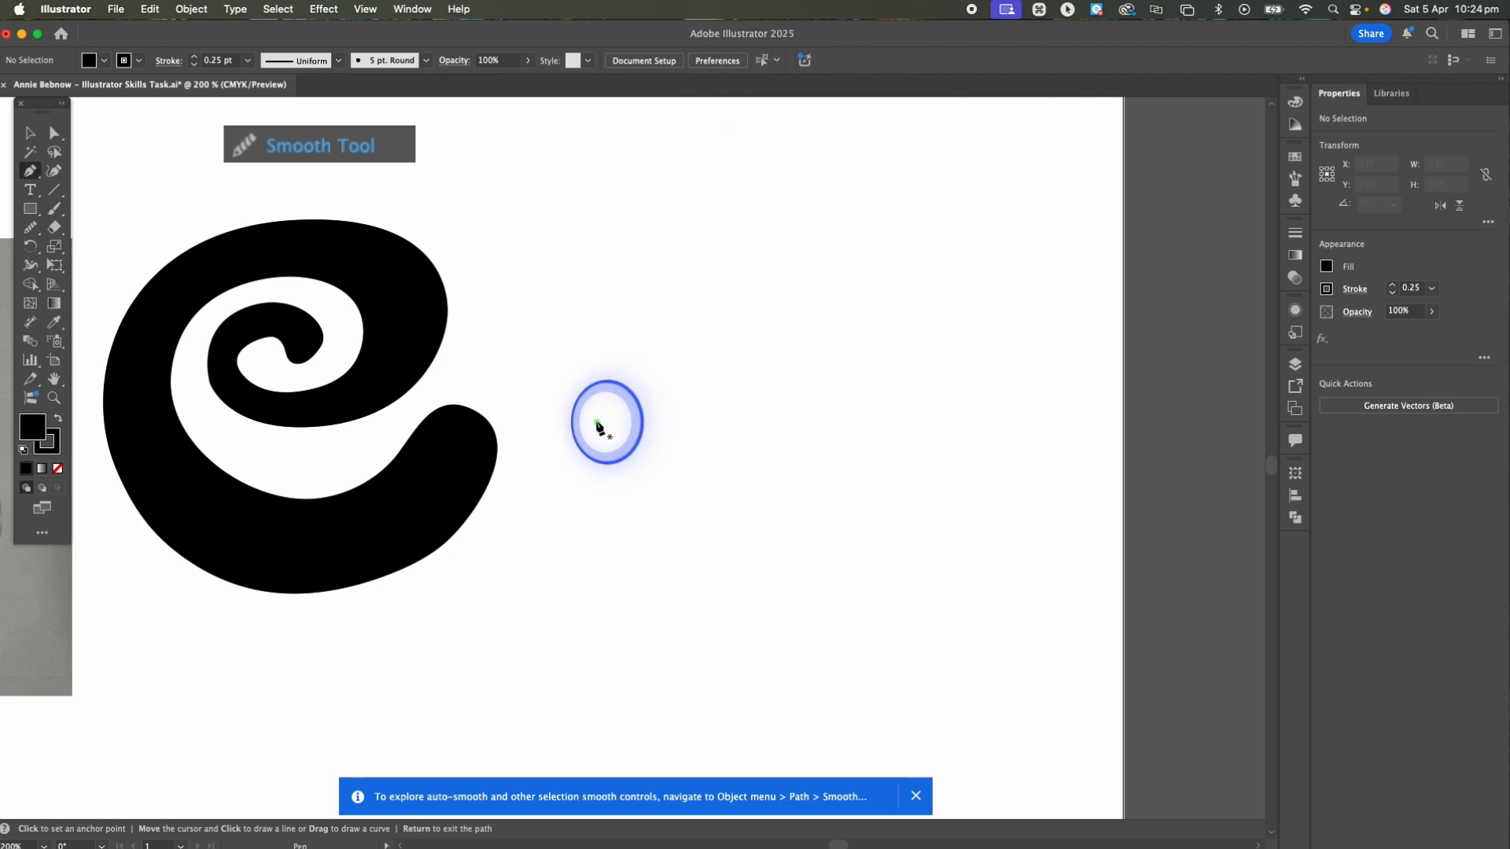
left_click_drag(668, 202, 659, 120)
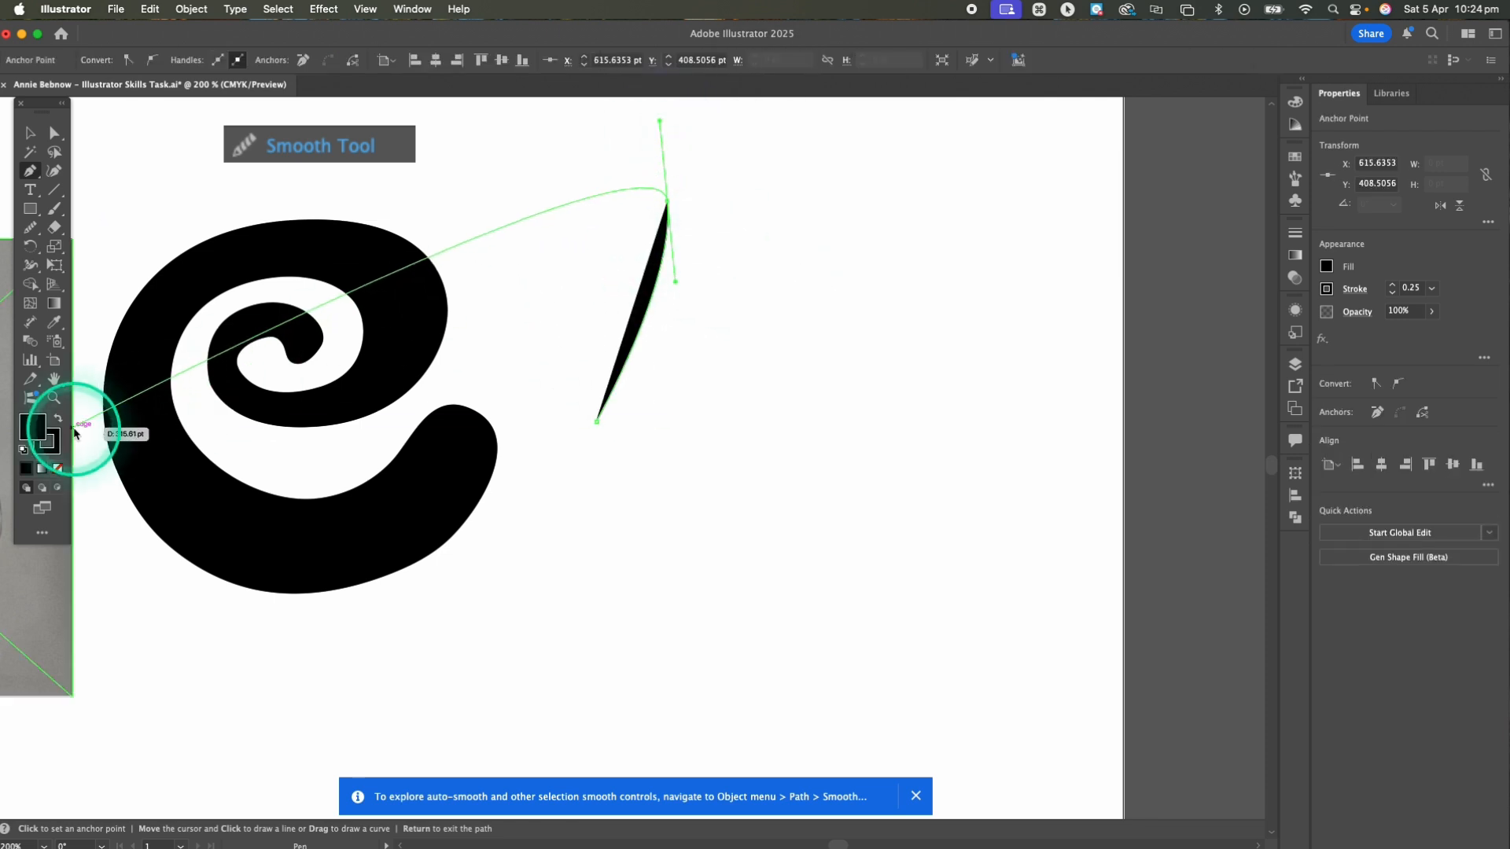
left_click(60, 470)
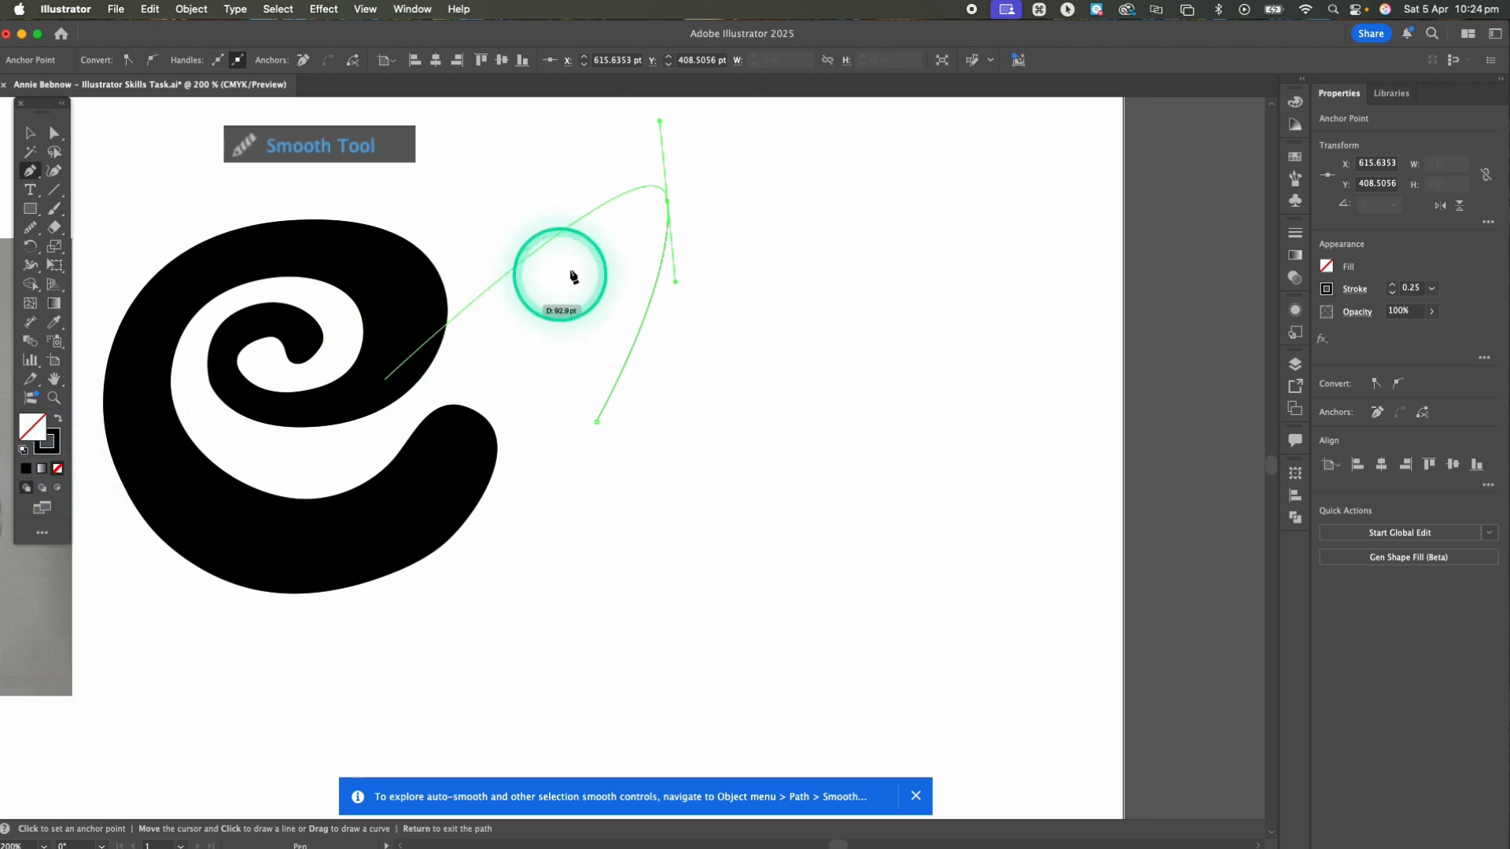
key("v")
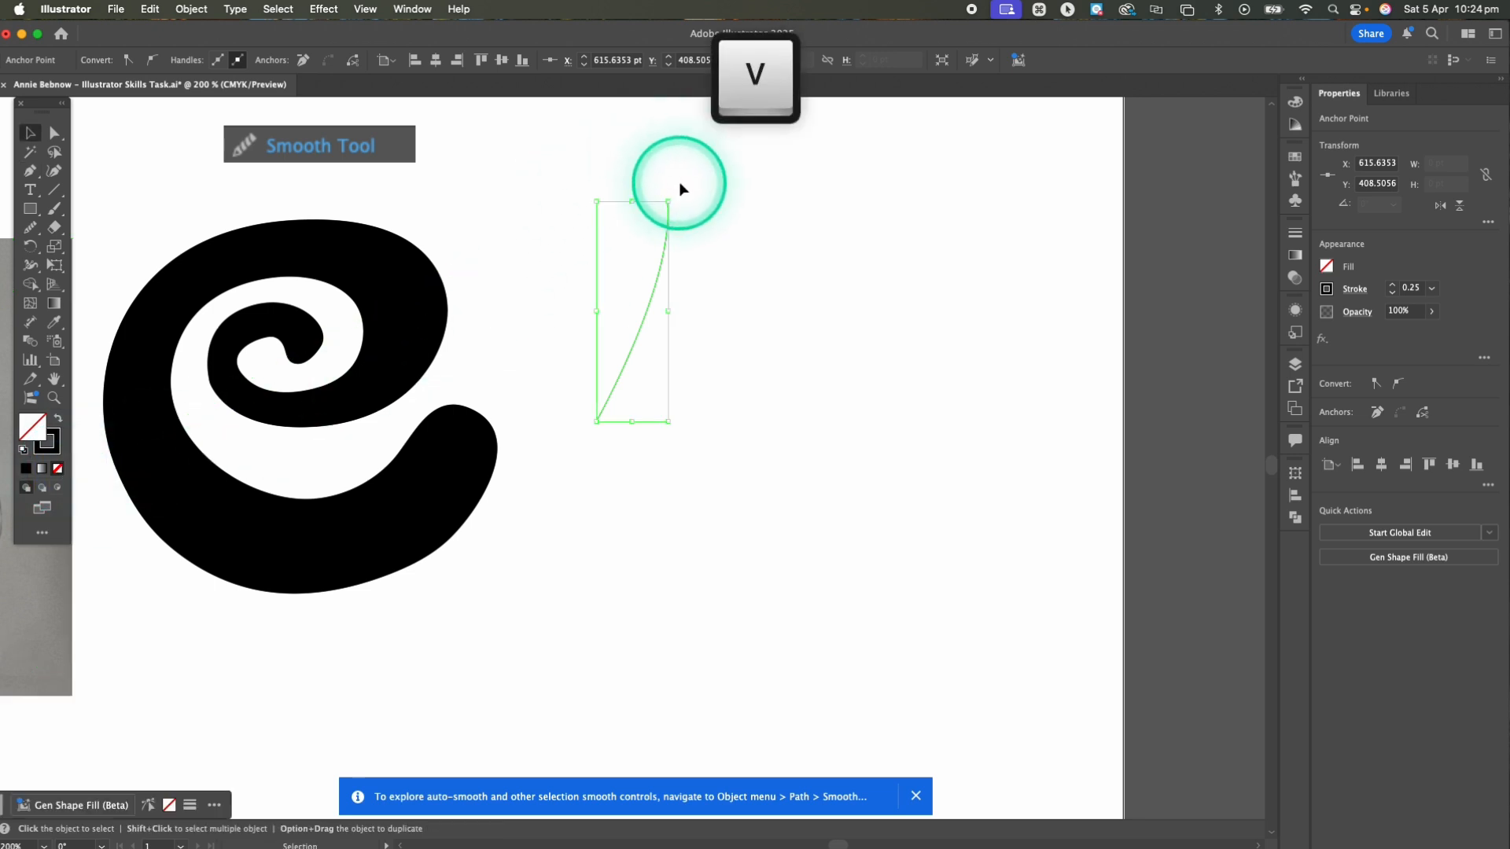
left_click(719, 191)
left_click_drag(629, 360, 613, 398)
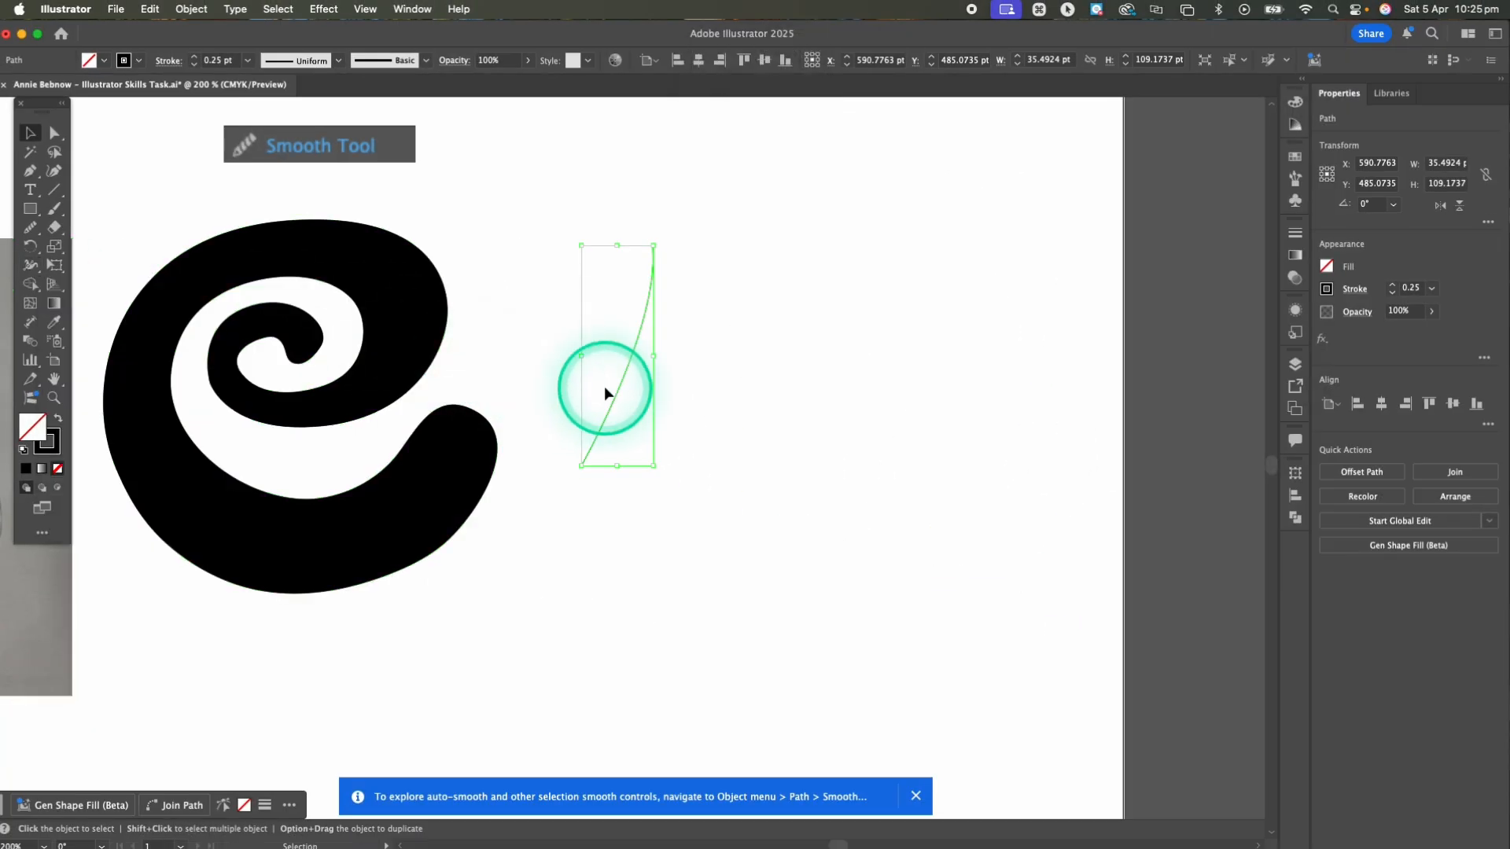
left_click_drag(615, 396, 623, 393)
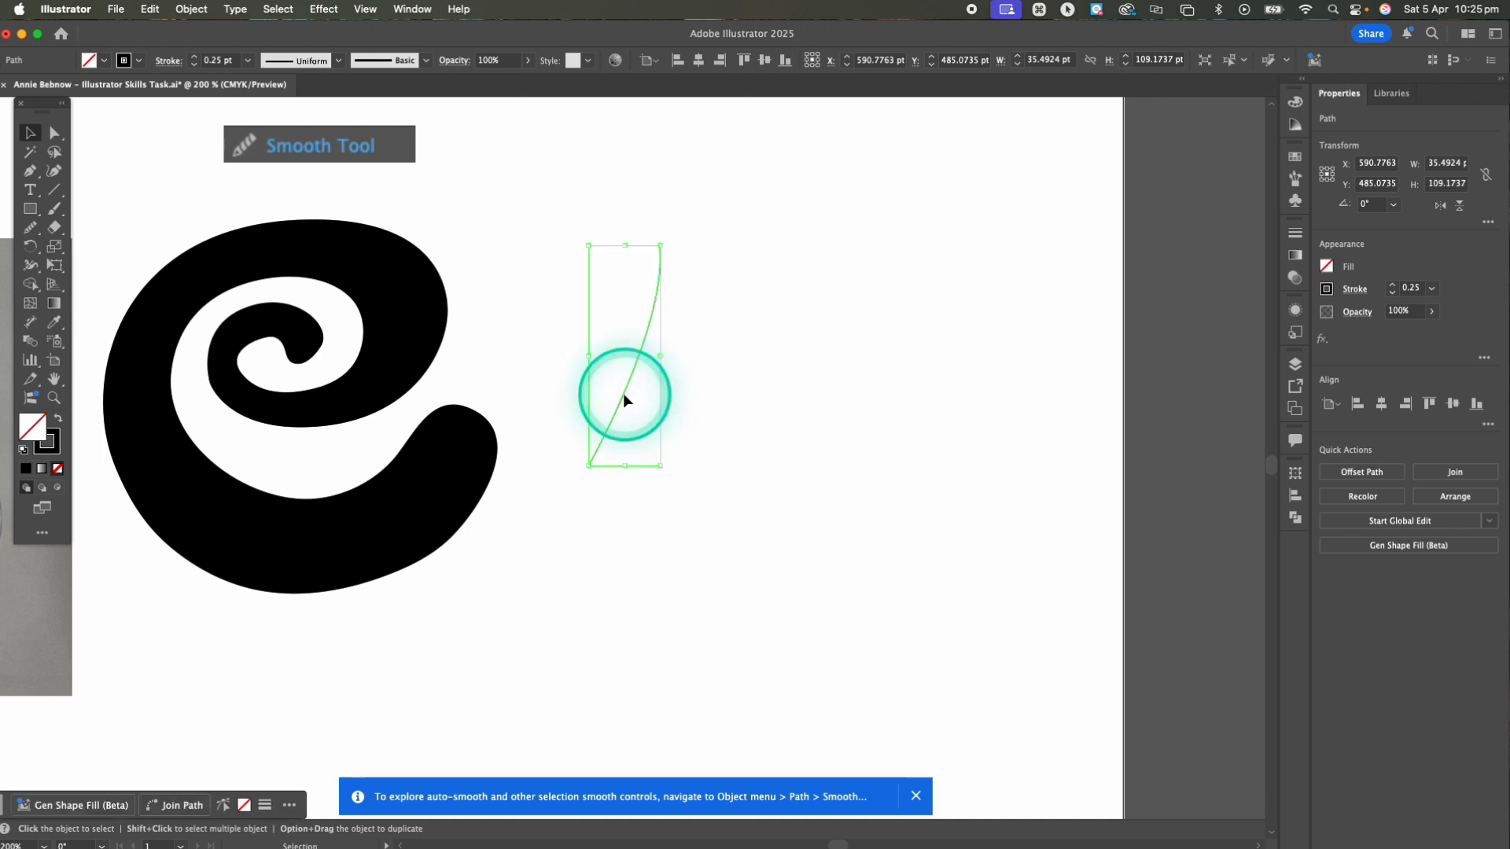
Widen the curved line's stroke near its lower end to about 11.8 pt with the Width tool, adjust its upper part, and deselect it
left_click(30, 266)
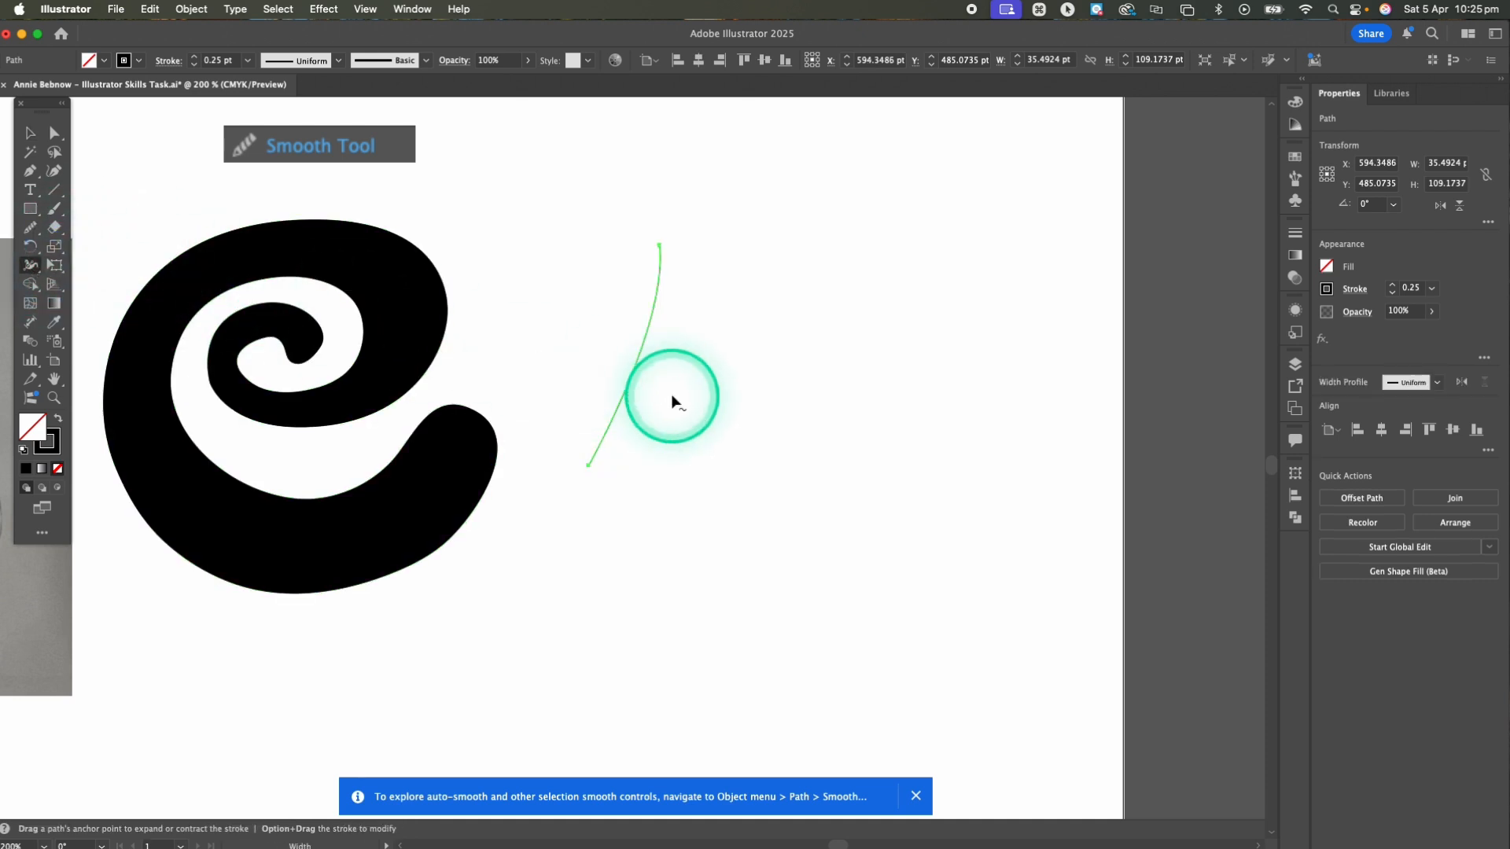
left_click_drag(603, 430, 618, 433)
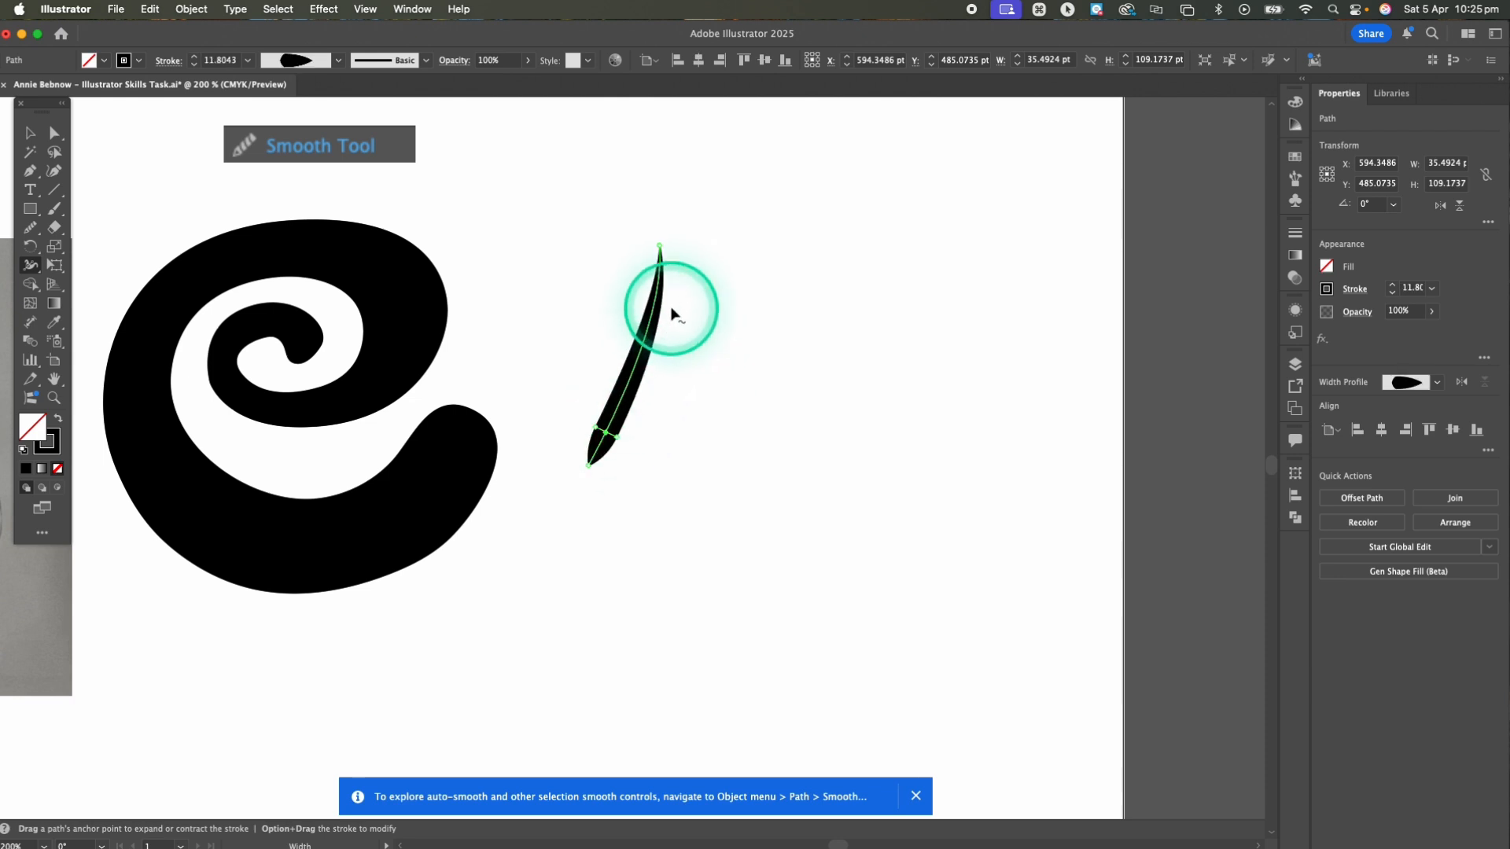
left_click_drag(660, 243, 629, 232)
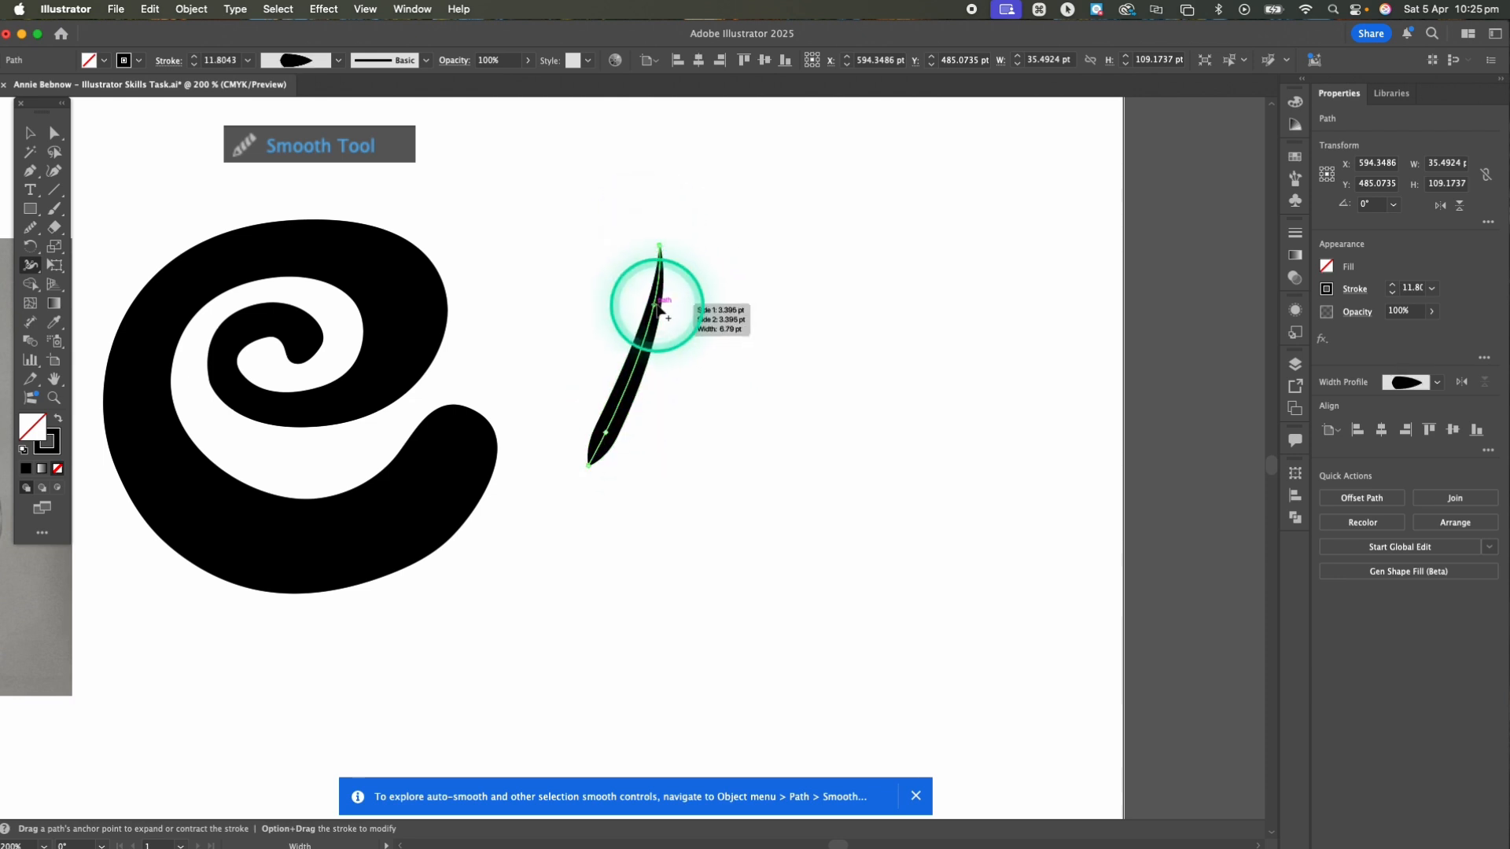
left_click_drag(655, 313, 652, 321)
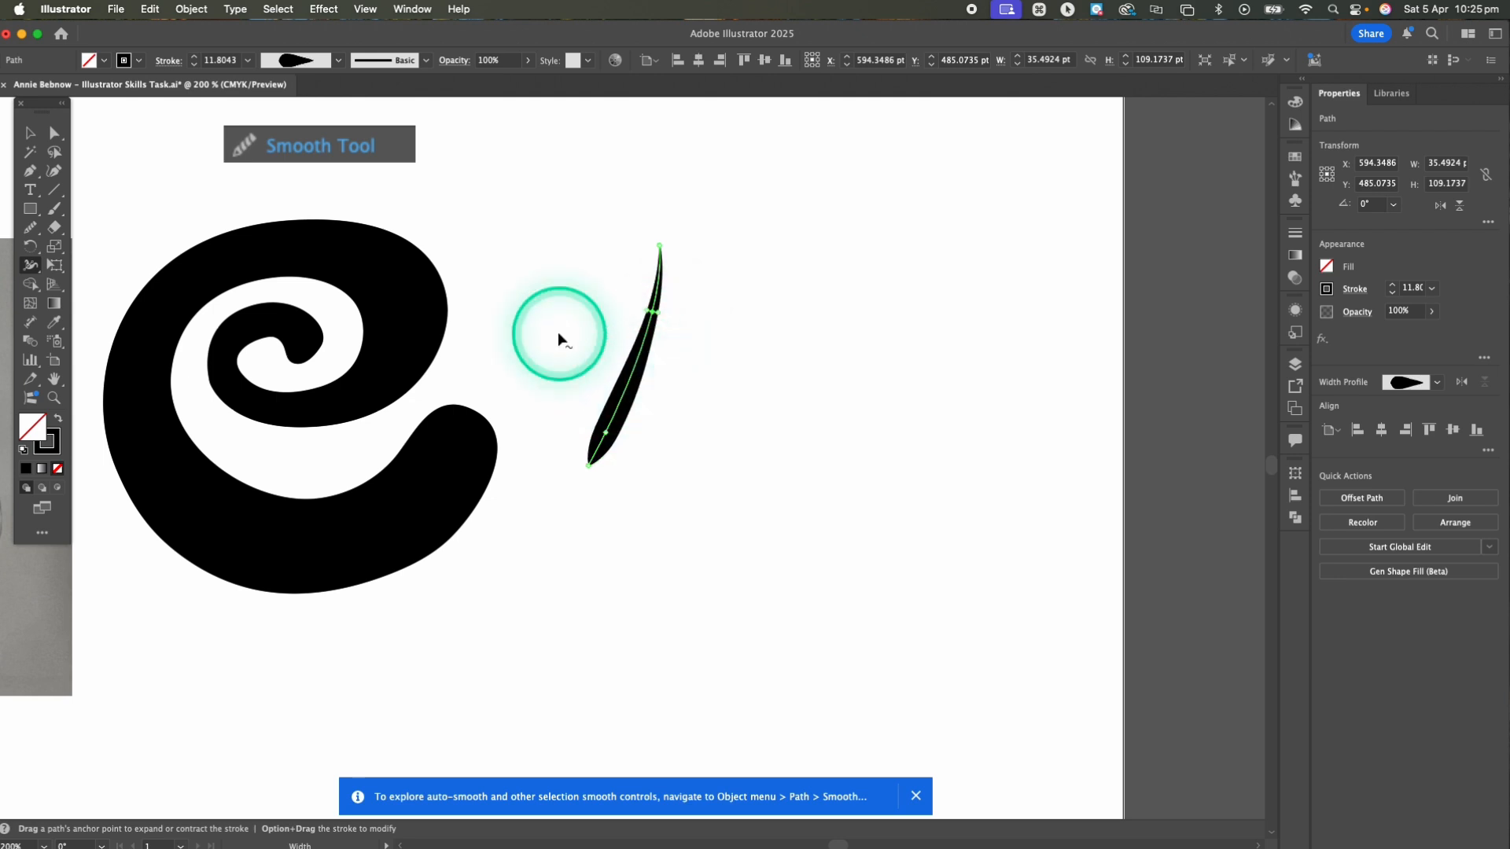
key("v")
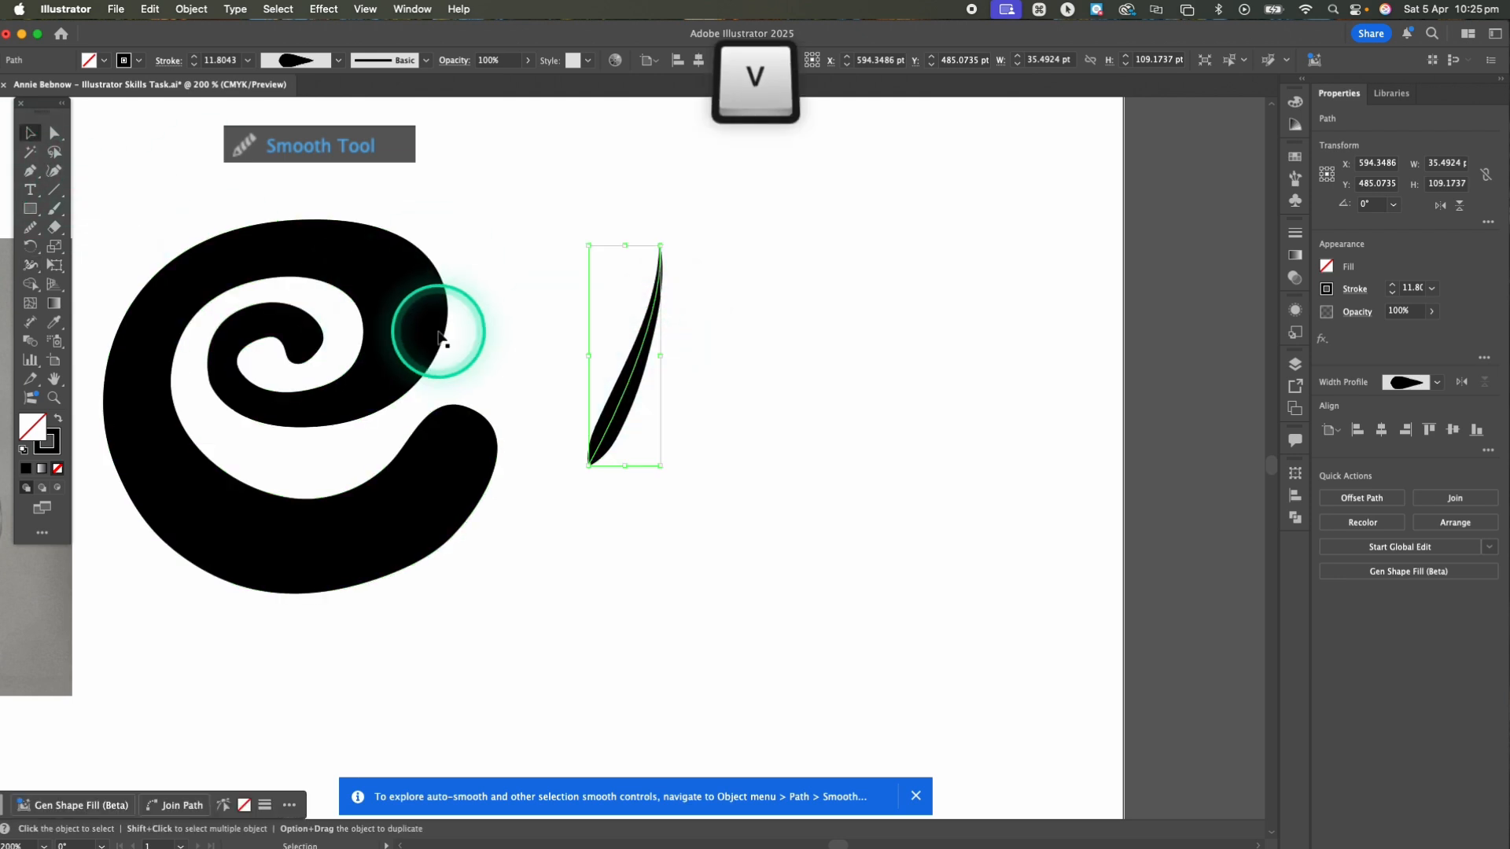
left_click(608, 339)
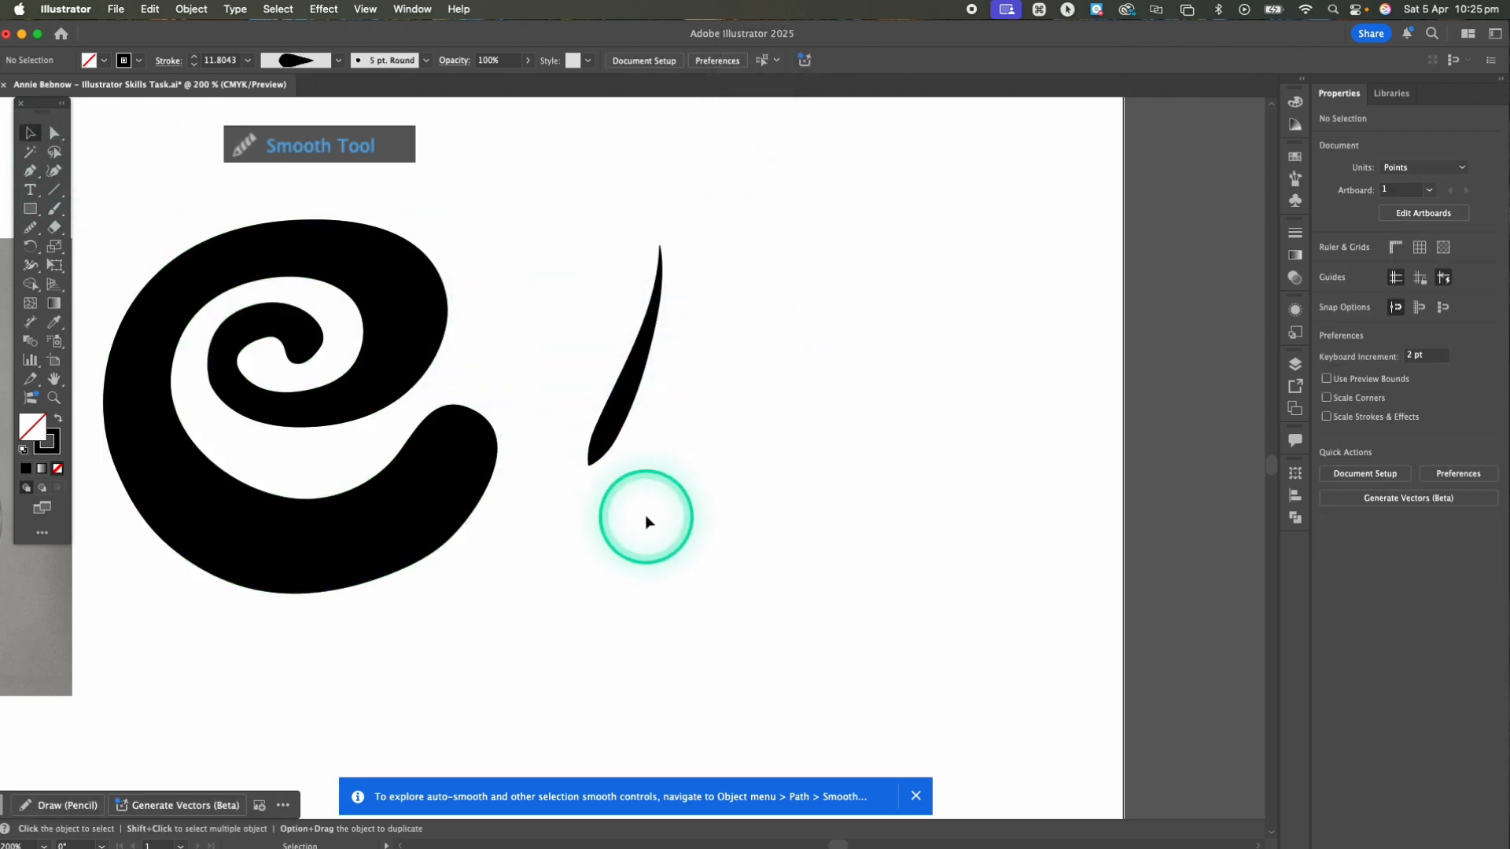
left_click(628, 406)
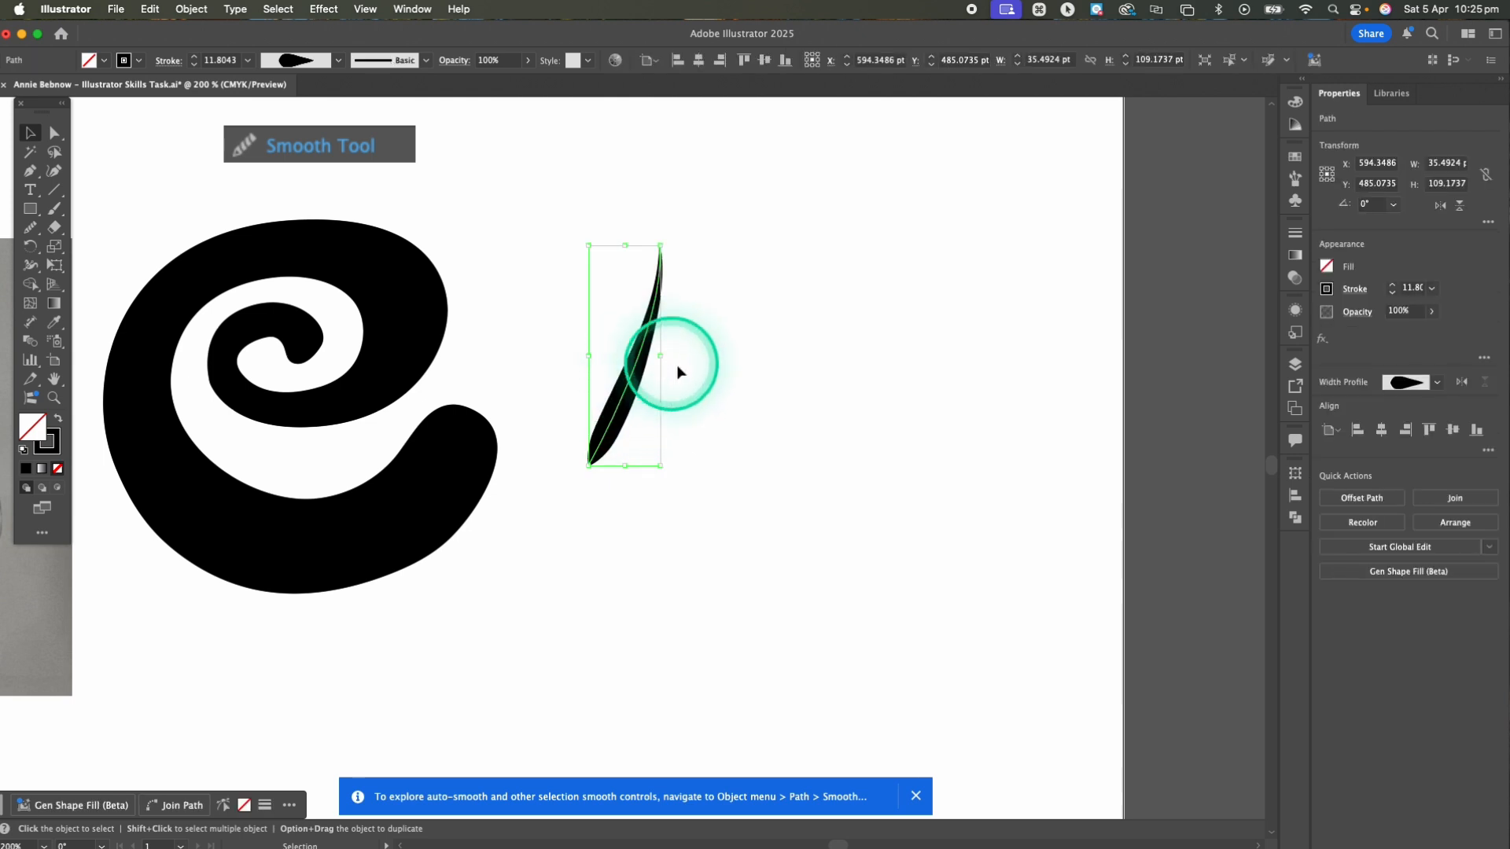
left_click(744, 395)
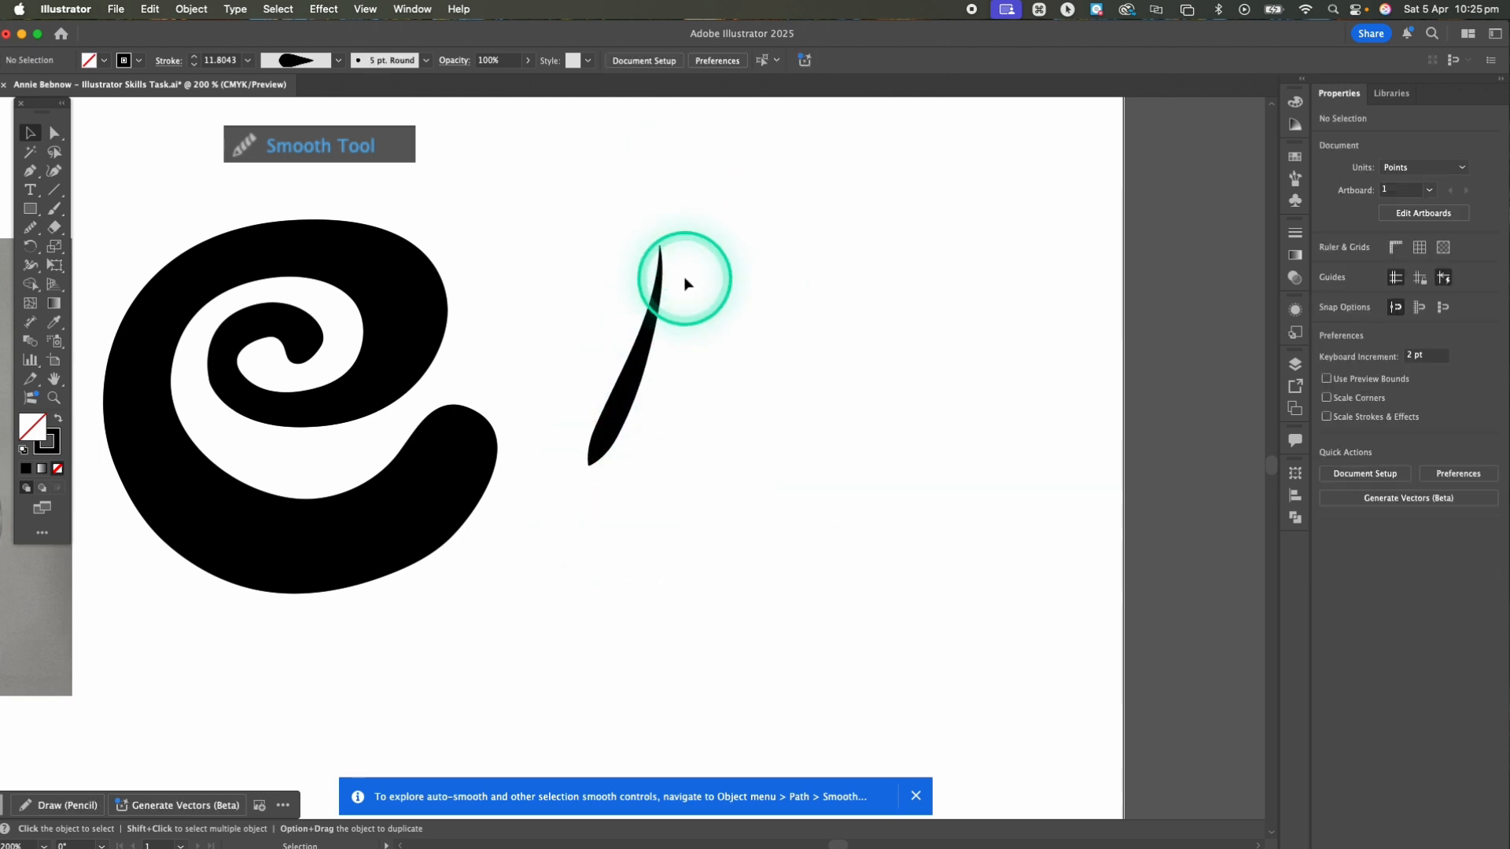